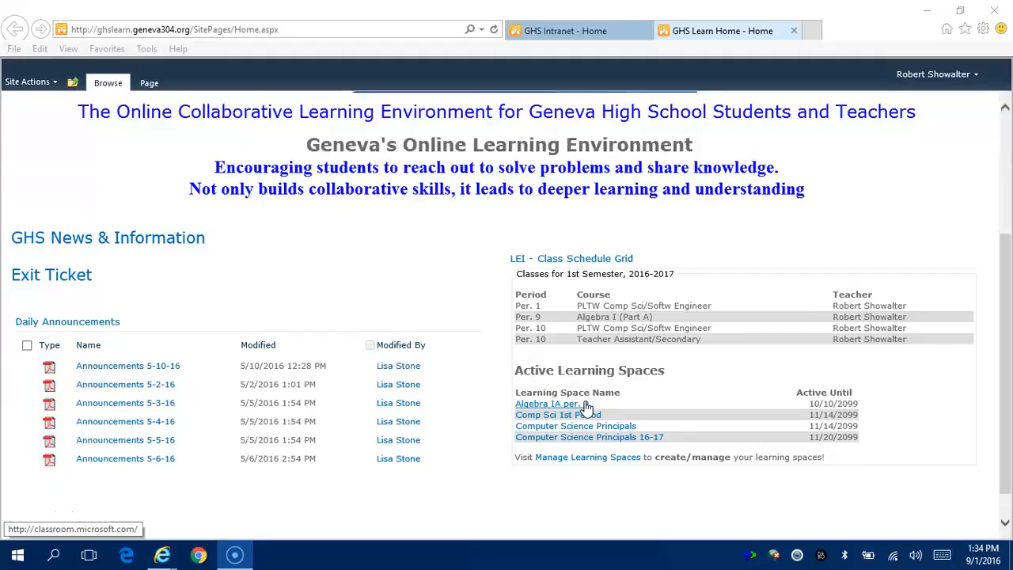
# Open the Algebra IA per. 9 learning space from Active Learning Spaces on GHS Learn.
pyautogui.click(566, 404)
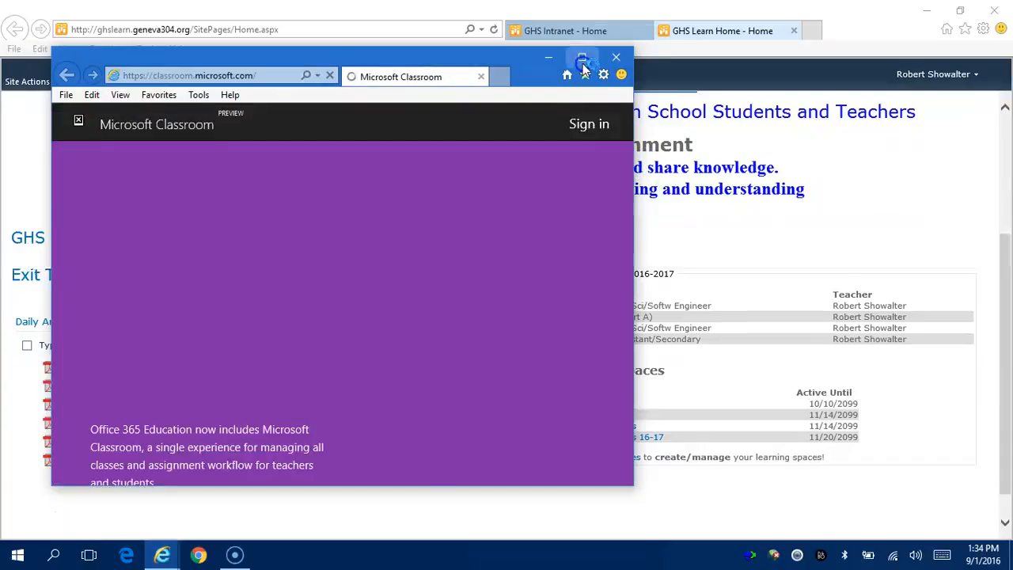
# Maximize the Classroom window and start signing in with the school account e-mail.
pyautogui.click(582, 58)
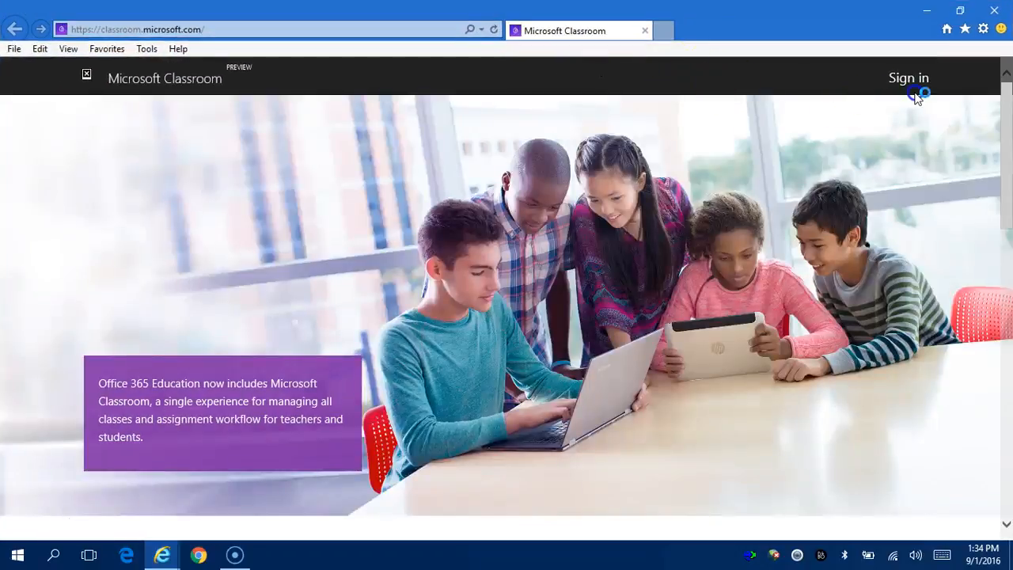
pyautogui.click(915, 86)
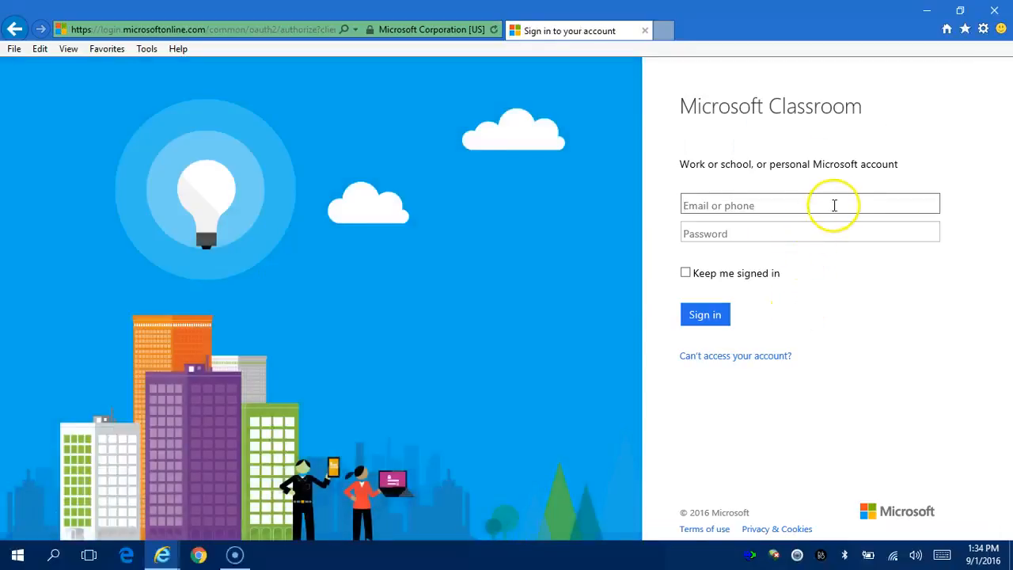
pyautogui.click(835, 204)
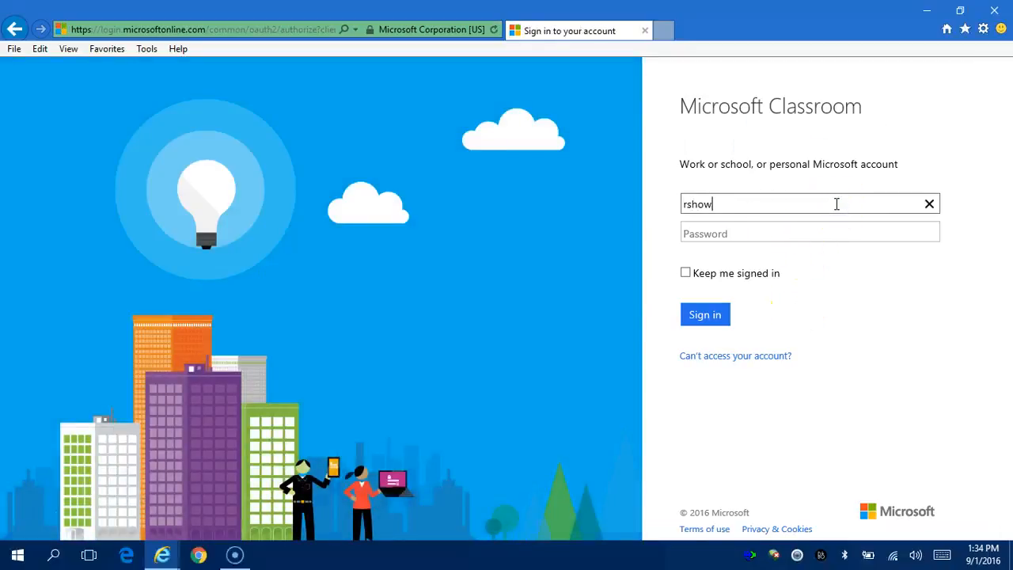
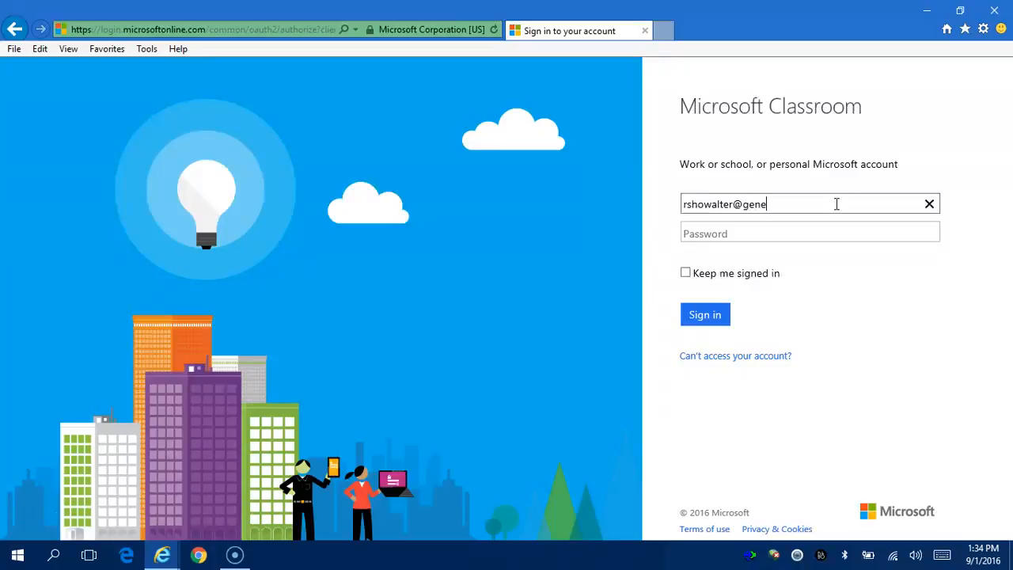
pyautogui.click(743, 234)
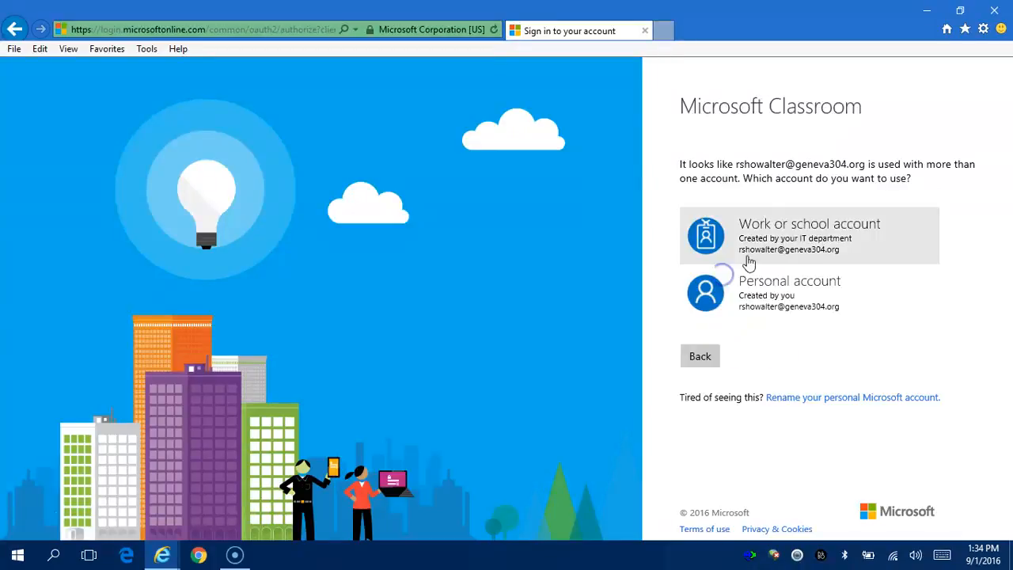
# Choose Work or school account, enter the account password, and finish signing in.
pyautogui.click(807, 248)
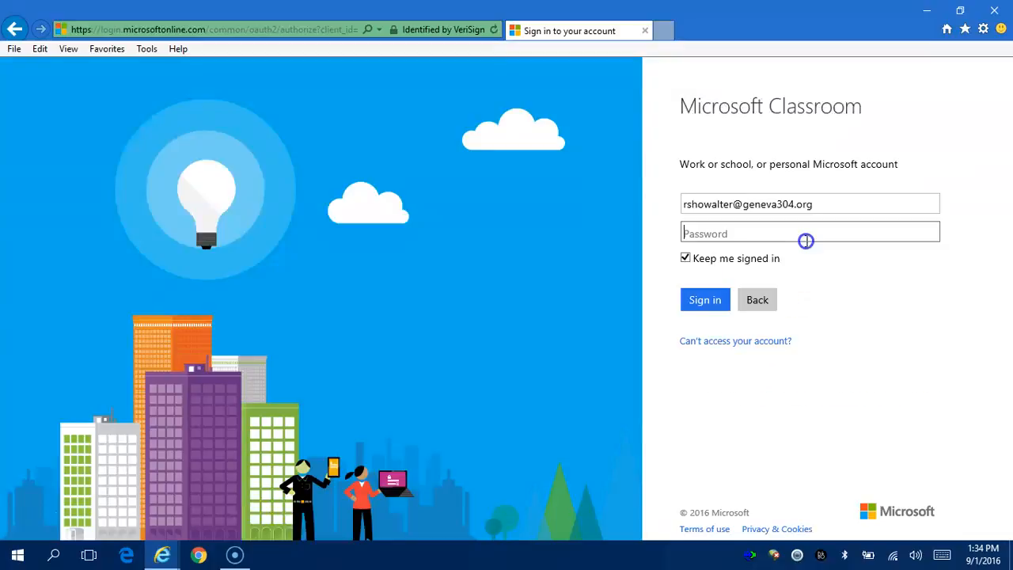
pyautogui.click(804, 233)
pyautogui.write('**********')
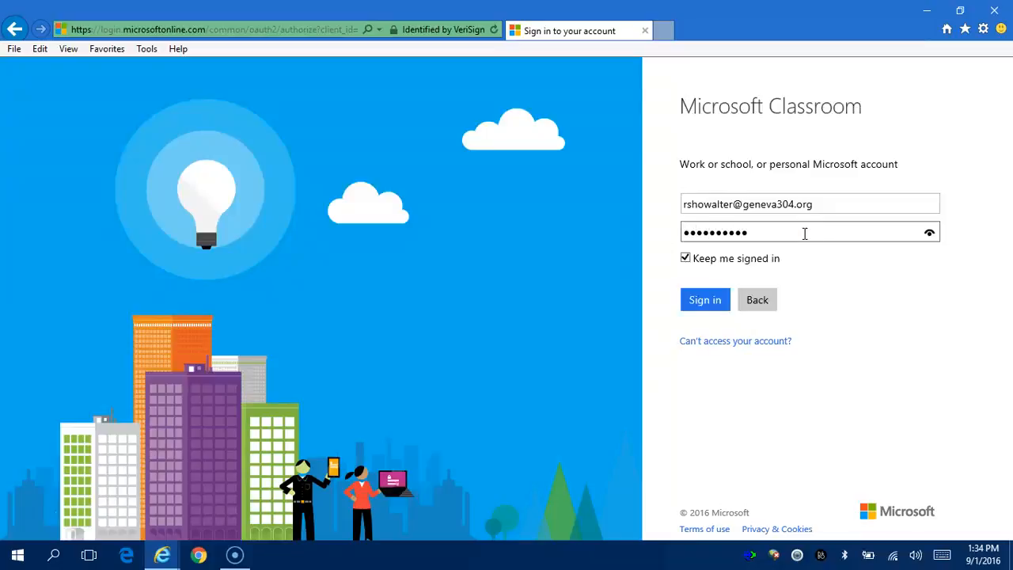
pyautogui.click(693, 306)
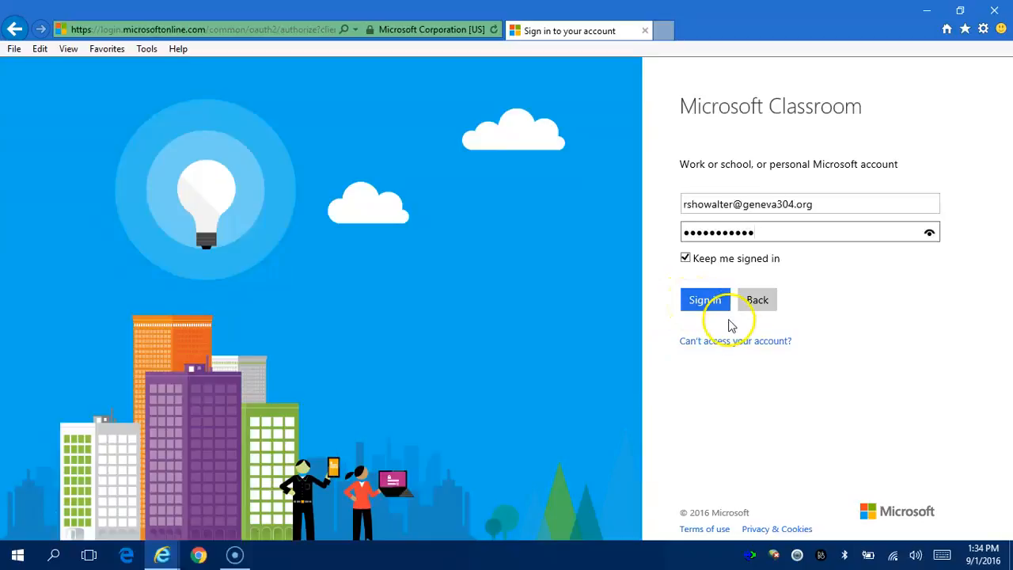
pyautogui.click(713, 306)
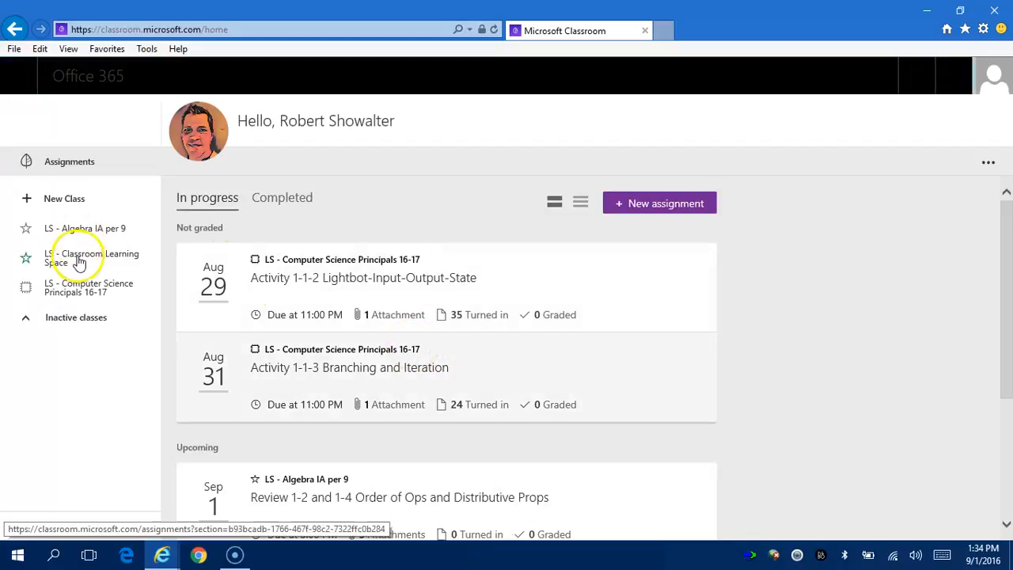
# Open the LS - Algebra IA per 9 class and launch its Class Notebook.
pyautogui.click(94, 234)
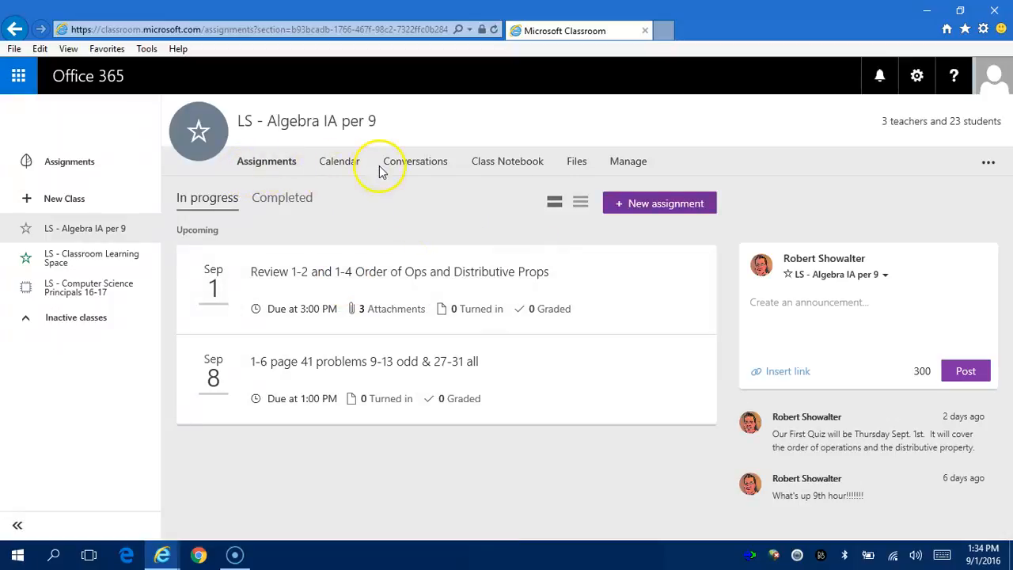
pyautogui.click(501, 165)
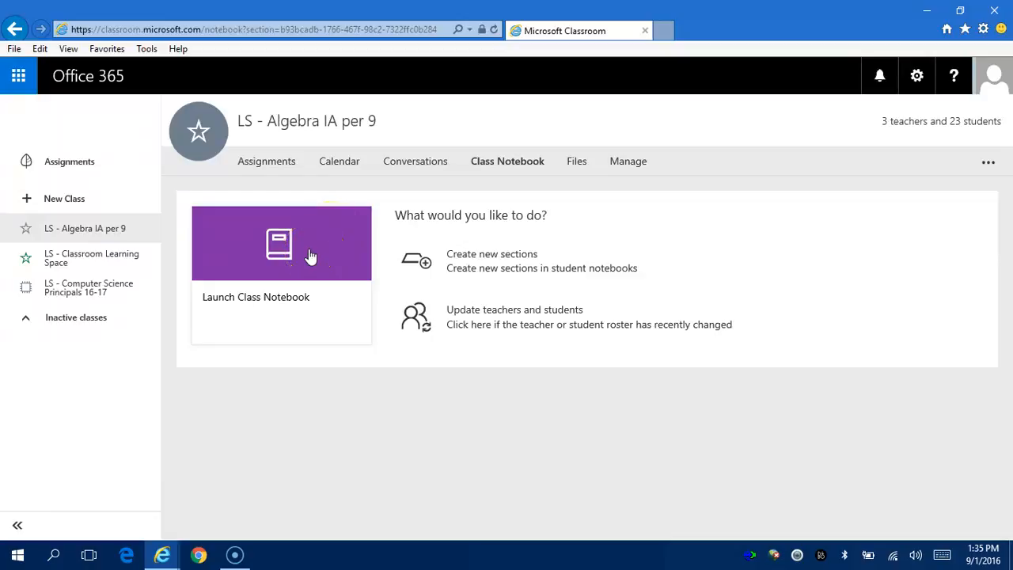
pyautogui.click(310, 250)
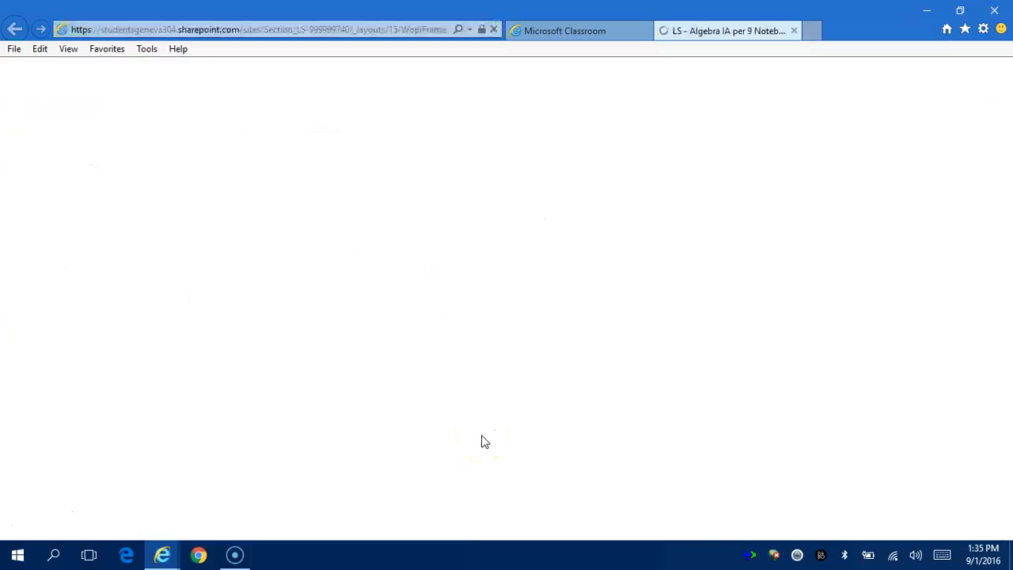
# After the notebook loads in OneNote Online, send it to desktop OneNote with Edit in OneNote.
pyautogui.click(615, 290)
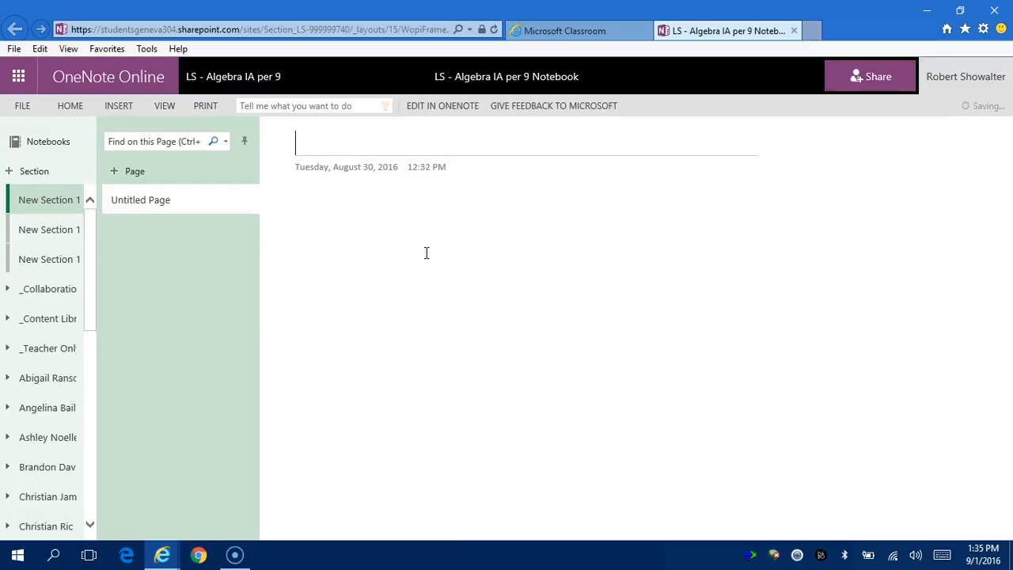
pyautogui.click(466, 112)
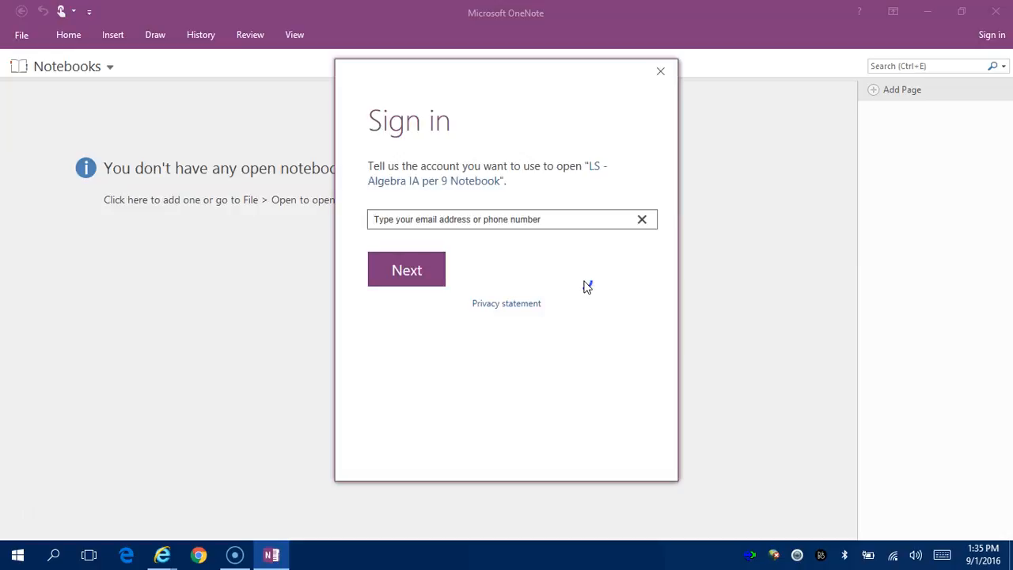
# Sign in to desktop OneNote as a work account using the school e-mail and password.
pyautogui.click(553, 221)
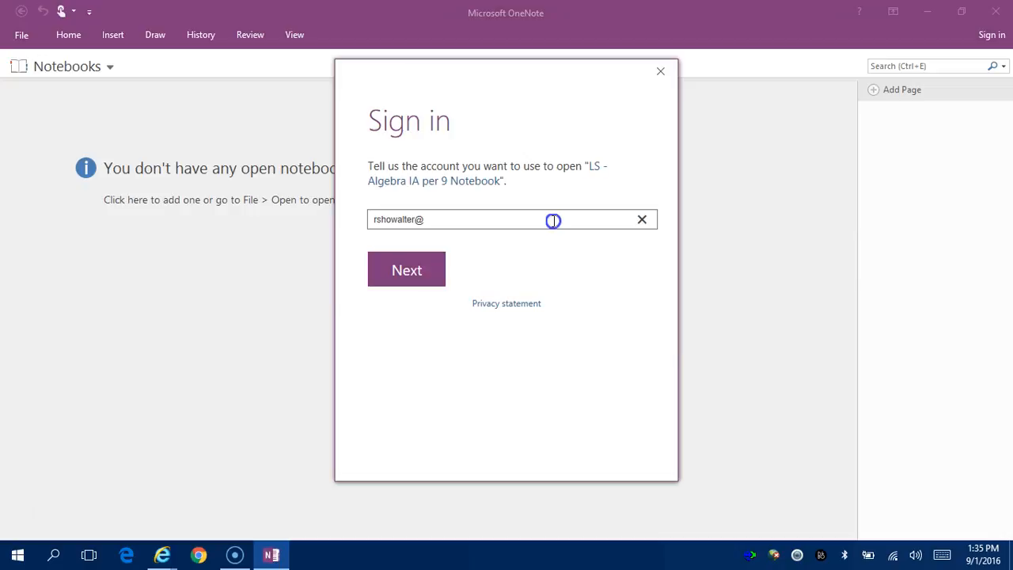
pyautogui.click(402, 262)
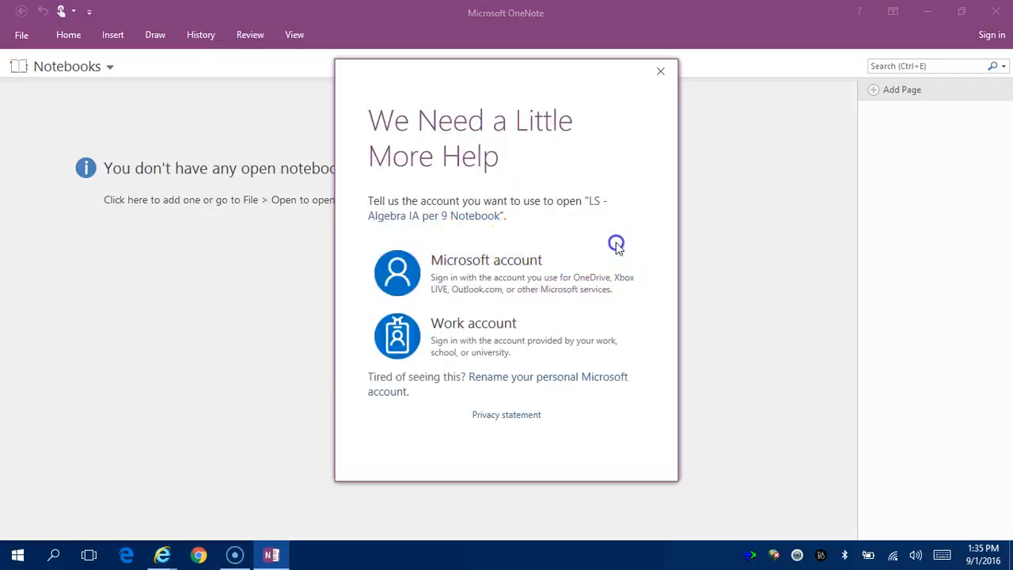
pyautogui.click(510, 331)
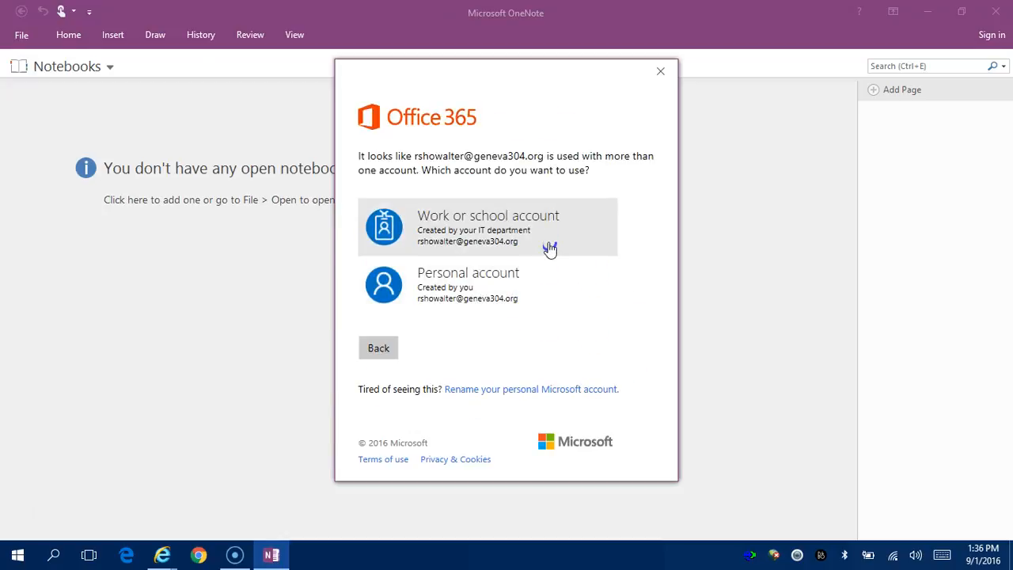
pyautogui.click(539, 216)
pyautogui.write('•••••••••••')
pyautogui.click(373, 269)
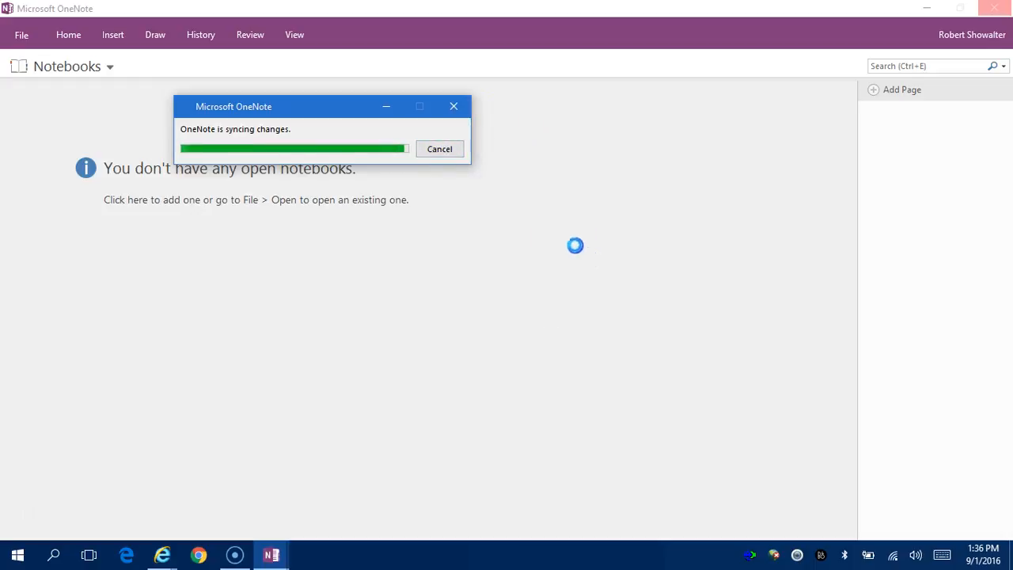
# Close the sync progress window once it finishes and click into the Untitled page.
pyautogui.click(454, 107)
pyautogui.click(454, 108)
pyautogui.click(575, 227)
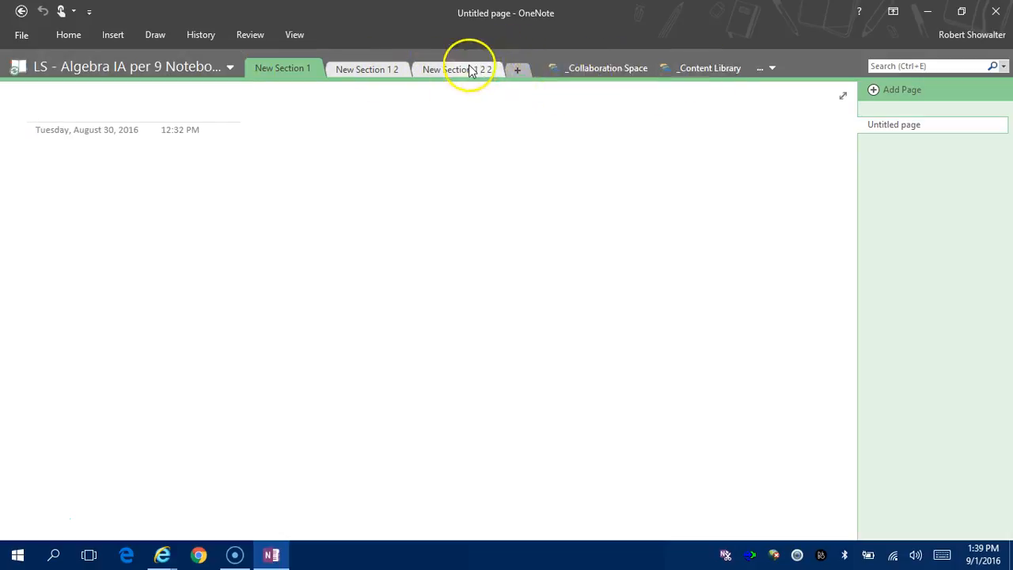
# Delete the New Section 1 2 section, confirming its move to the Recycle Bin.
pyautogui.rightClick(370, 70)
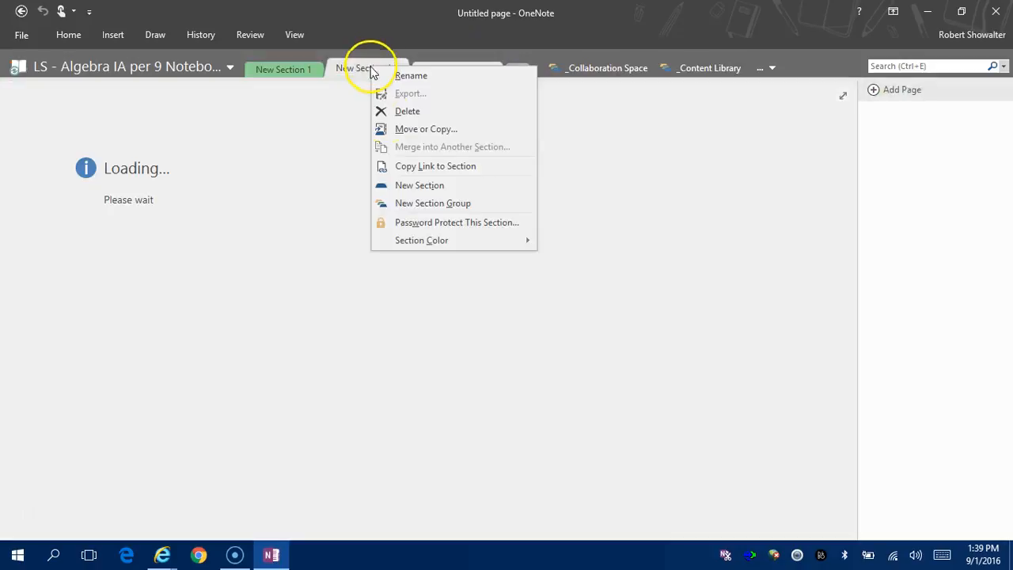
pyautogui.click(445, 113)
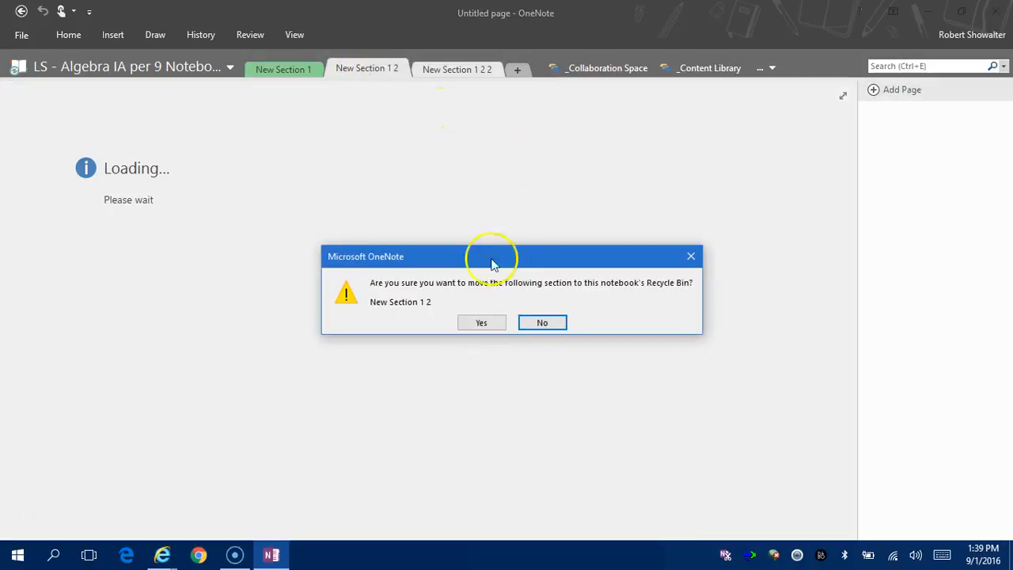
pyautogui.click(494, 326)
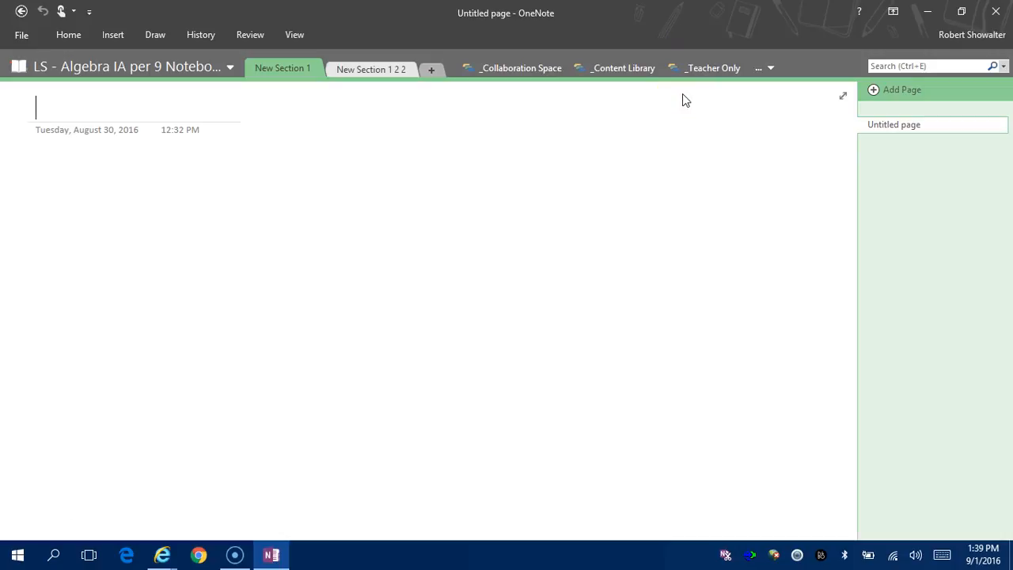
# Go to File > Options and show the Quick Access Toolbar page.
pyautogui.click(487, 193)
pyautogui.click(23, 42)
pyautogui.click(36, 313)
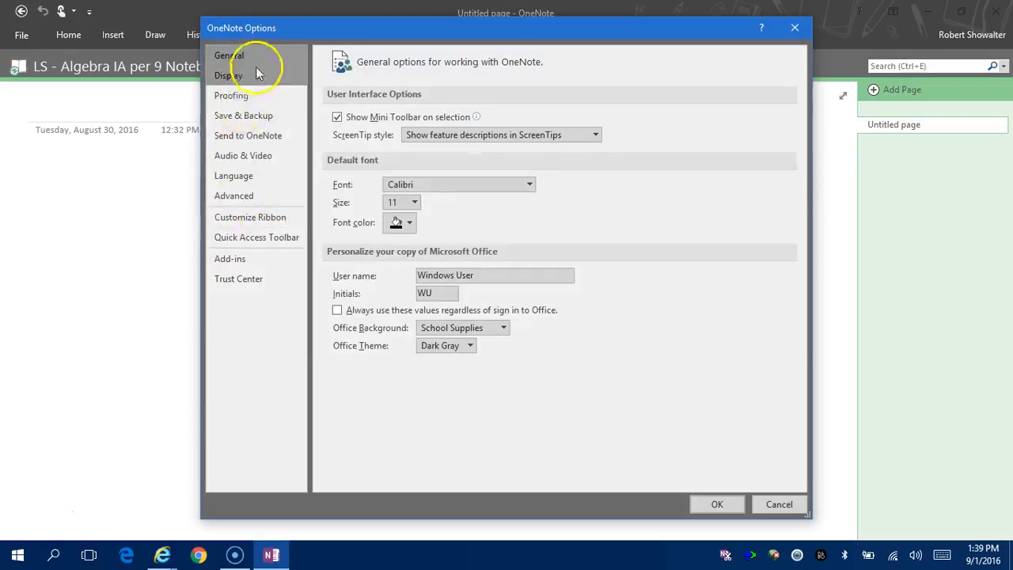
pyautogui.click(253, 240)
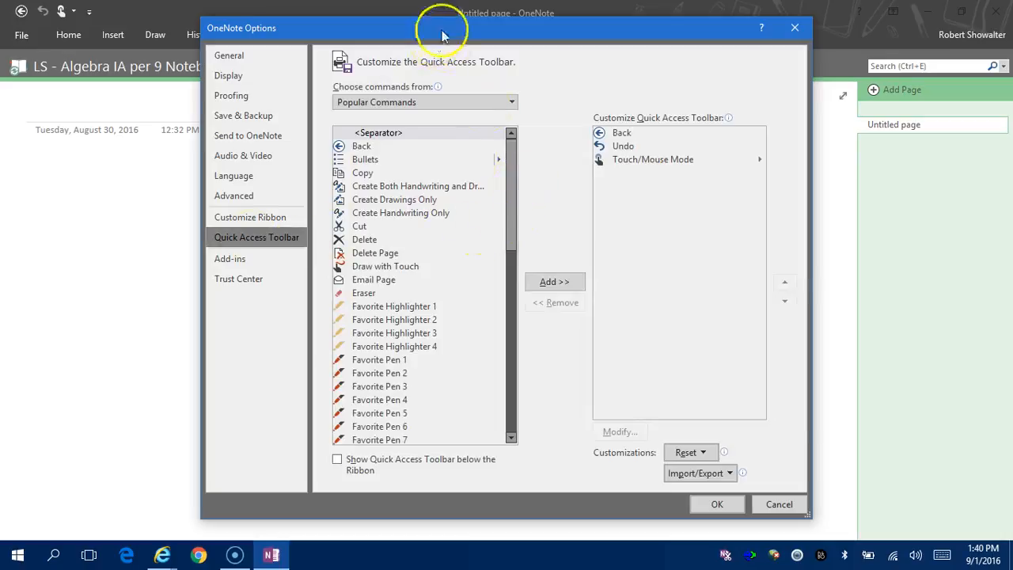
# Switch the command list to All Commands and add Zoom In and Zoom Out.
pyautogui.moveTo(443, 31); pyautogui.dragTo(414, 60)
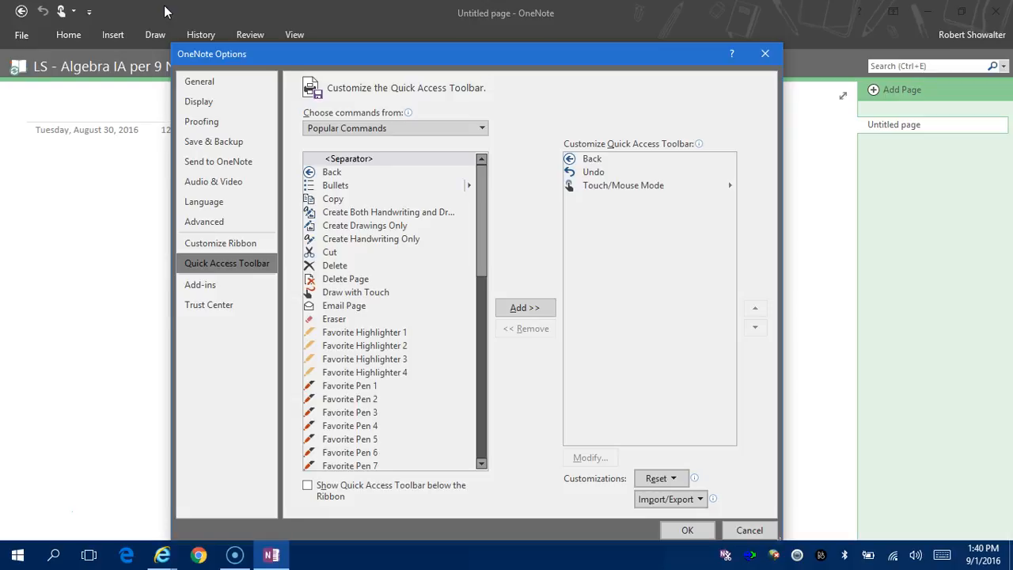
pyautogui.click(476, 128)
pyautogui.click(421, 172)
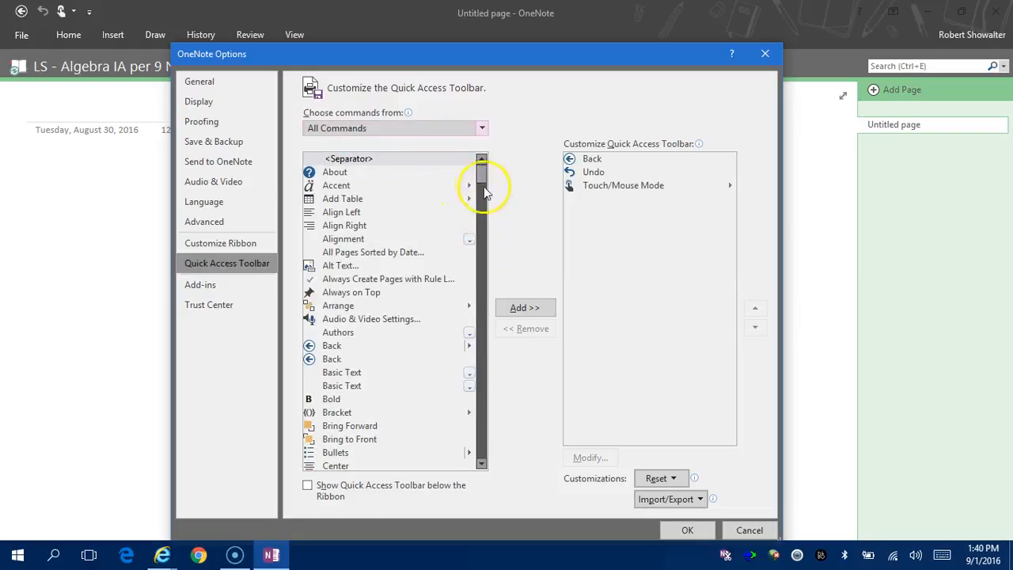
pyautogui.moveTo(484, 181); pyautogui.dragTo(480, 459)
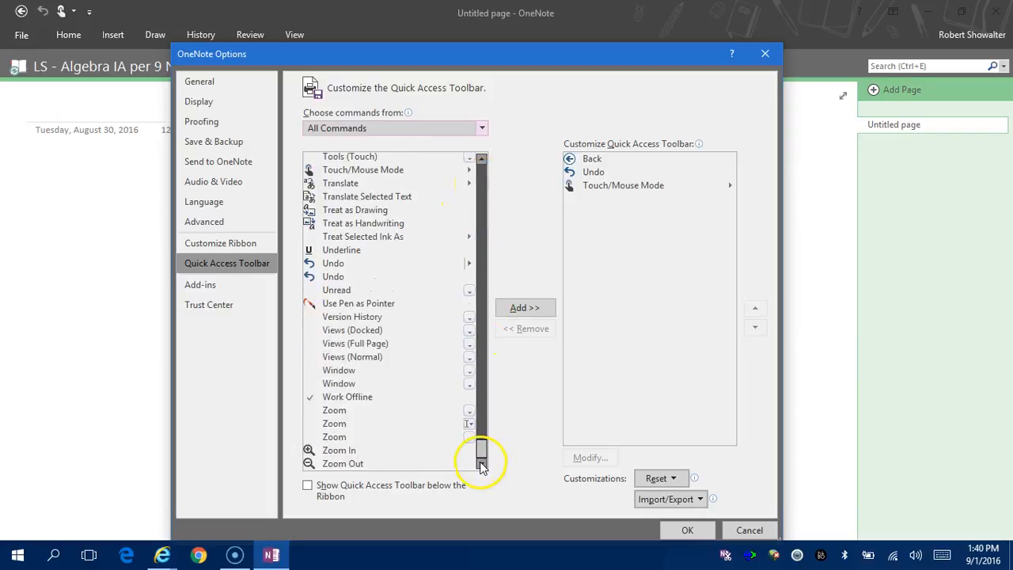
pyautogui.click(348, 450)
pyautogui.click(525, 308)
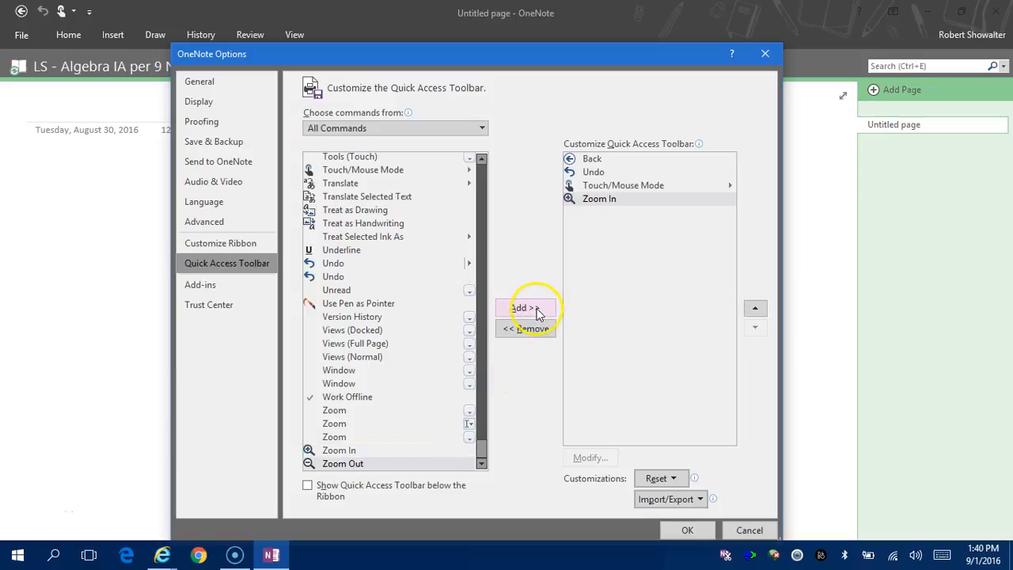
pyautogui.click(539, 312)
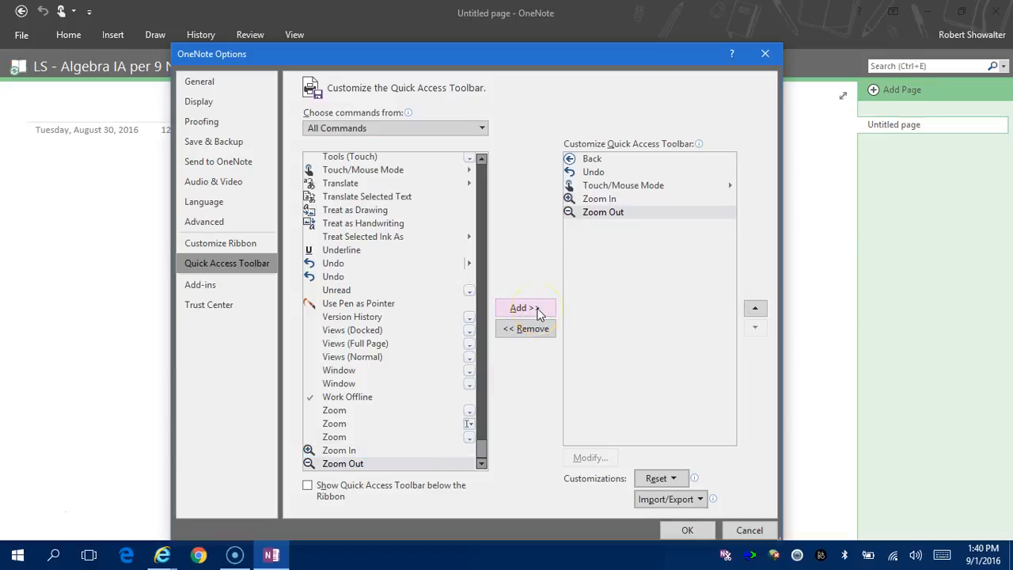
# Add Panning Hand and Draw with Touch to the Quick Access Toolbar.
pyautogui.click(482, 221)
pyautogui.click(482, 222)
pyautogui.click(482, 222)
pyautogui.click(482, 222)
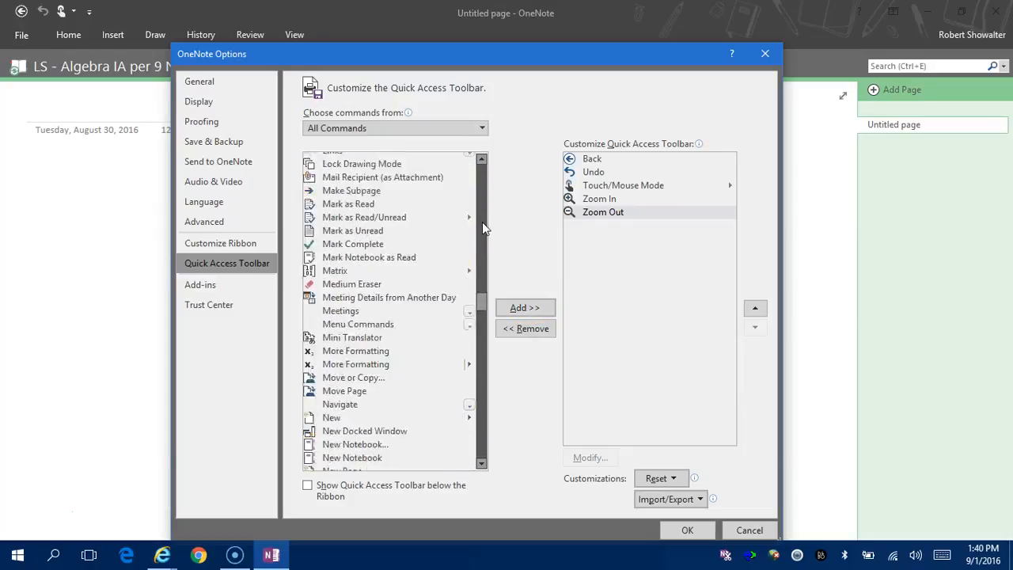
pyautogui.click(479, 429)
pyautogui.click(479, 428)
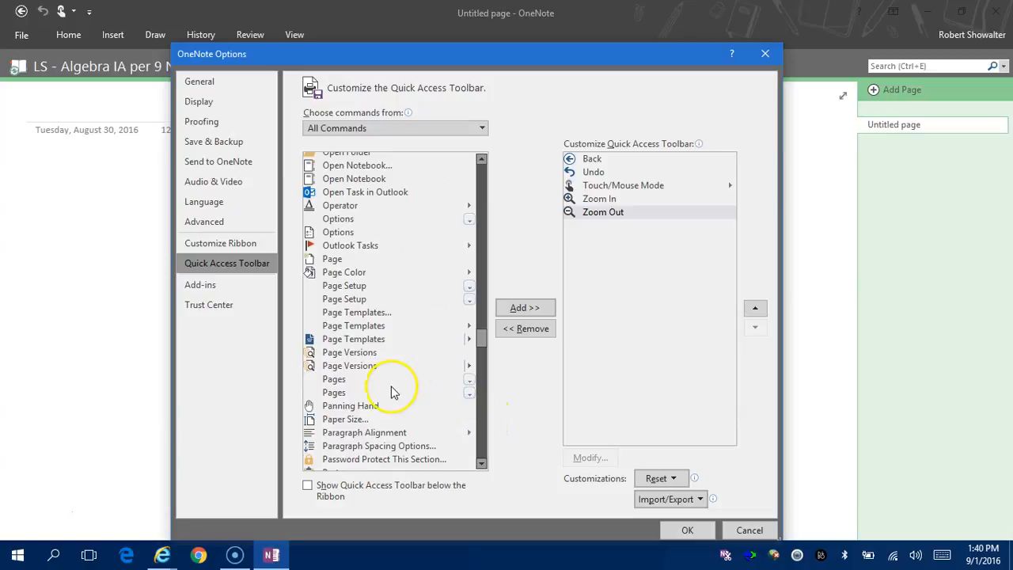
pyautogui.click(379, 406)
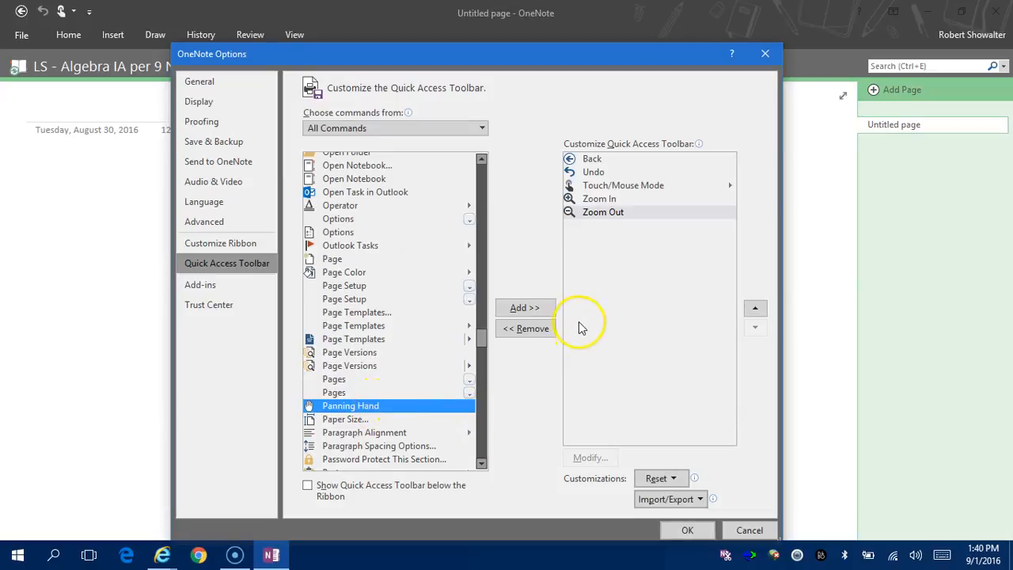
pyautogui.click(545, 311)
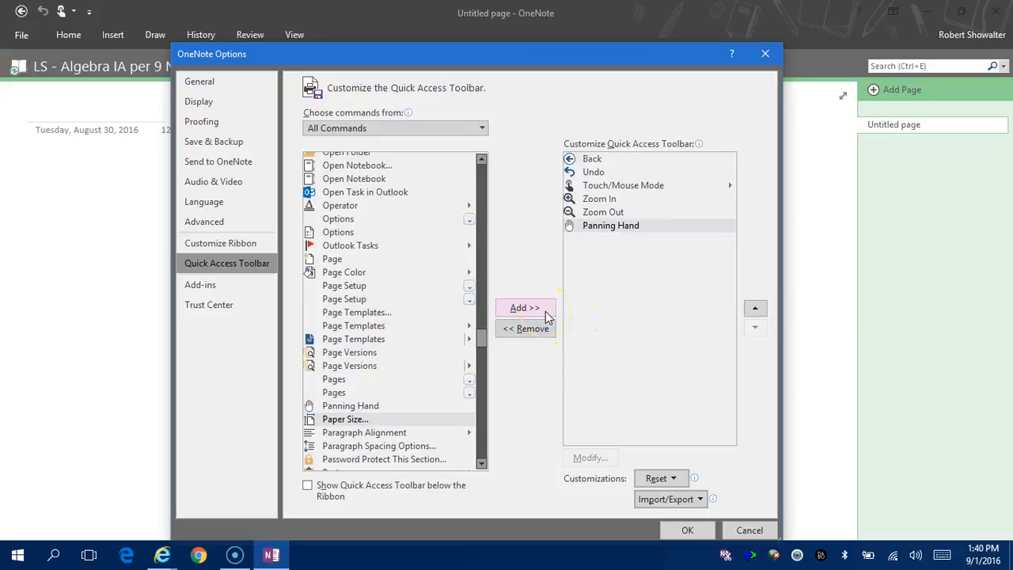
pyautogui.click(484, 180)
pyautogui.click(484, 179)
pyautogui.click(484, 179)
pyautogui.click(484, 179)
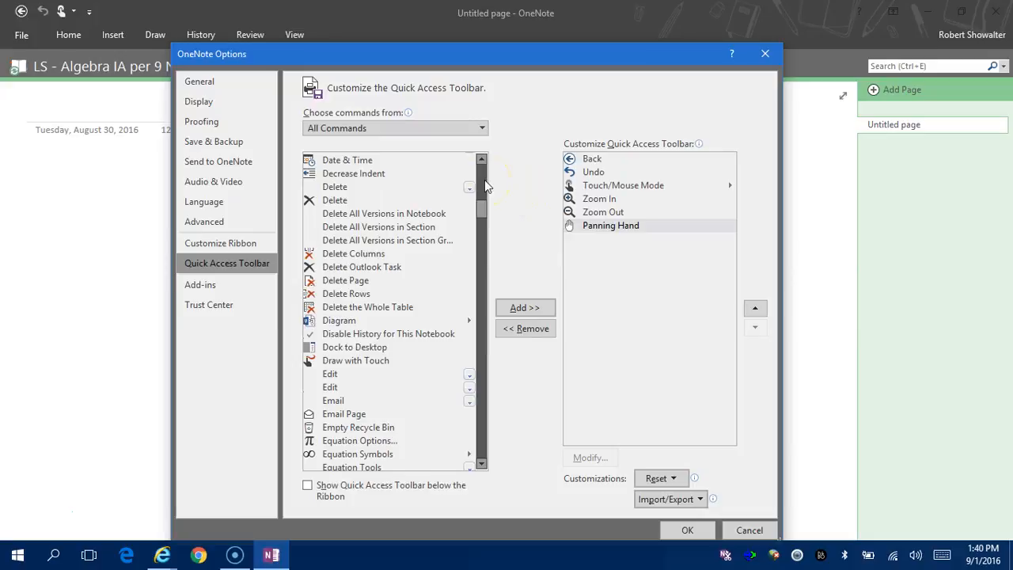
pyautogui.click(346, 360)
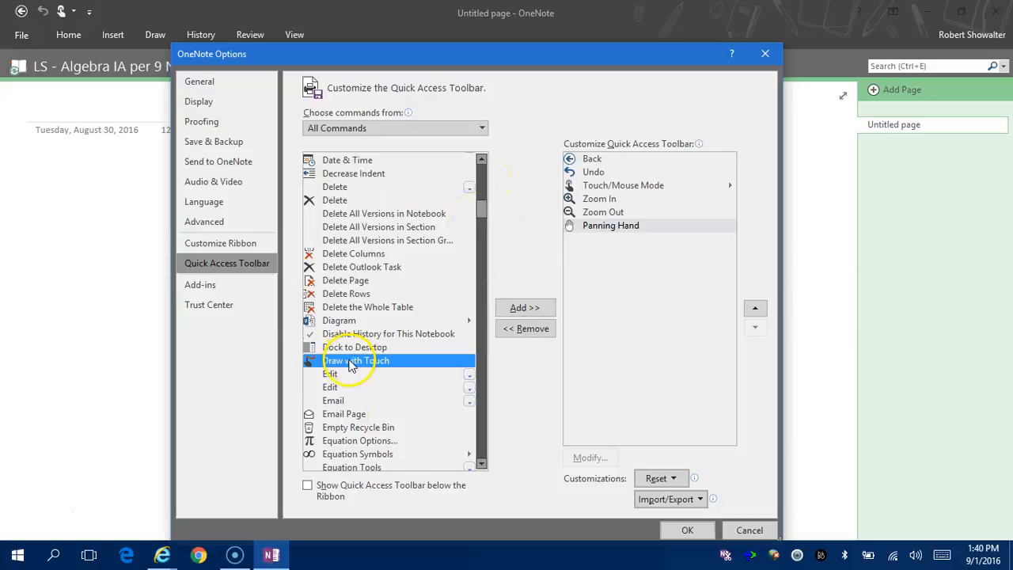
pyautogui.click(519, 308)
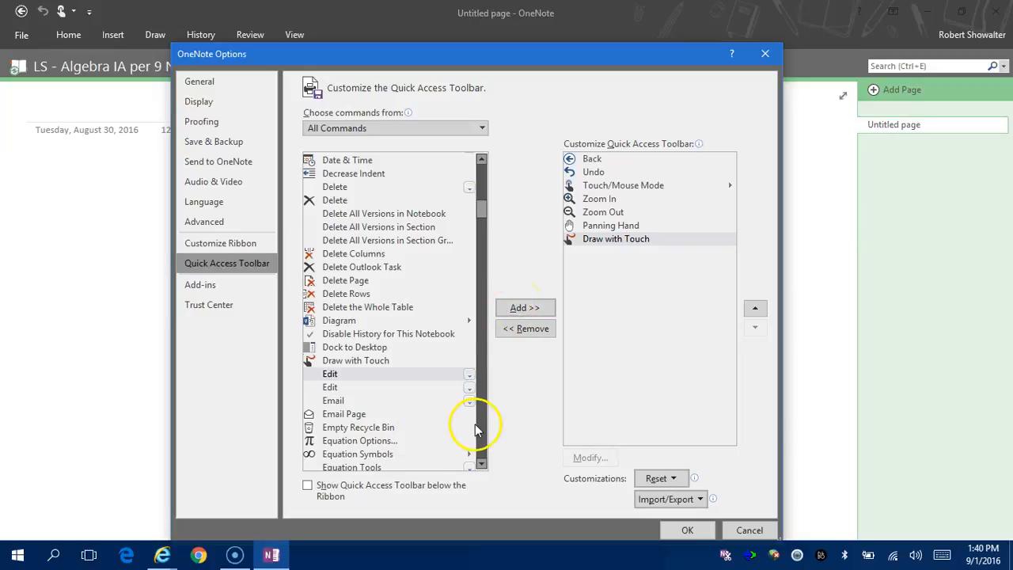
# Add Favorite Pen 1 through Favorite Pen 8 to the toolbar.
pyautogui.click(482, 190)
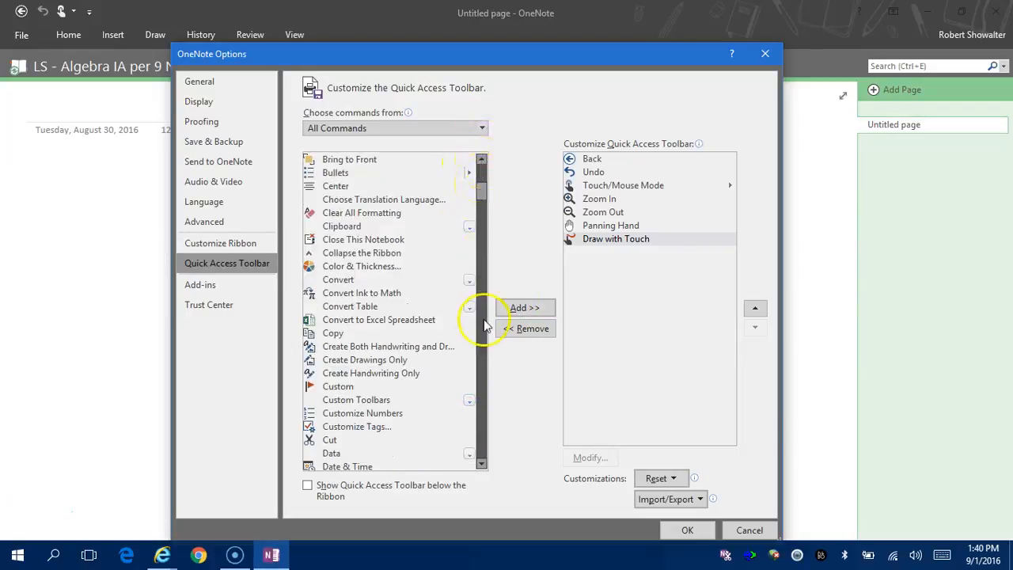
pyautogui.click(482, 389)
pyautogui.click(481, 390)
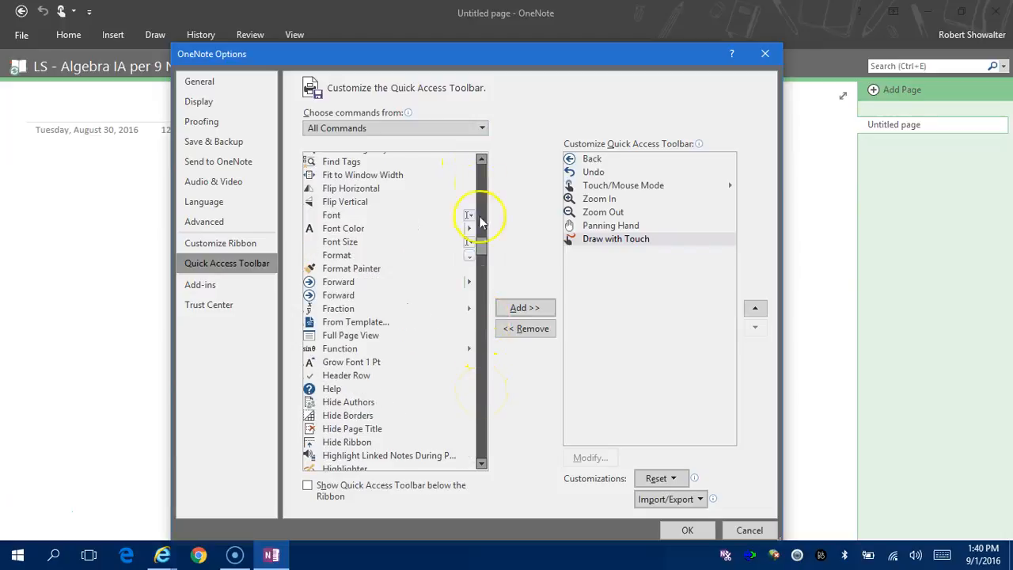
pyautogui.click(482, 178)
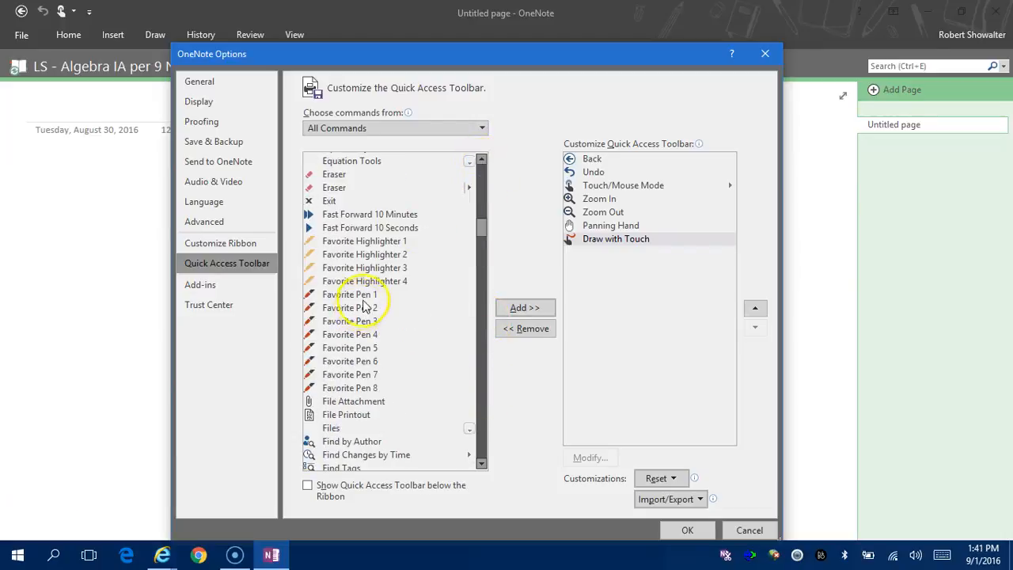
pyautogui.click(365, 294)
pyautogui.click(522, 308)
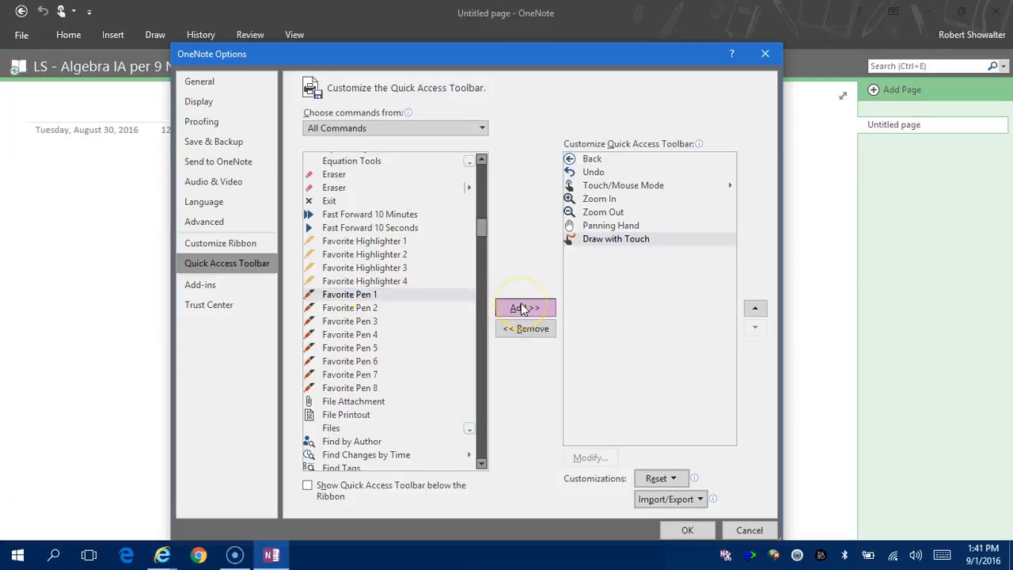
pyautogui.click(523, 308)
pyautogui.click(522, 308)
pyautogui.click(522, 308)
pyautogui.click(522, 308)
pyautogui.click(522, 308)
pyautogui.click(523, 308)
pyautogui.click(523, 308)
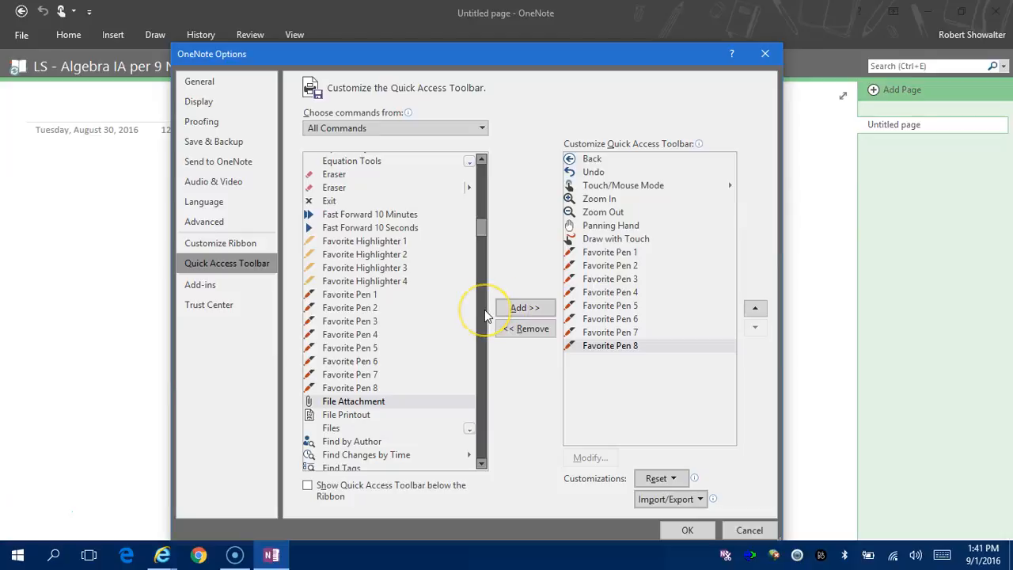
# Add the Favorite Highlighters, starting with Favorite Highlighter 1, to the toolbar.
pyautogui.click(404, 243)
pyautogui.click(524, 308)
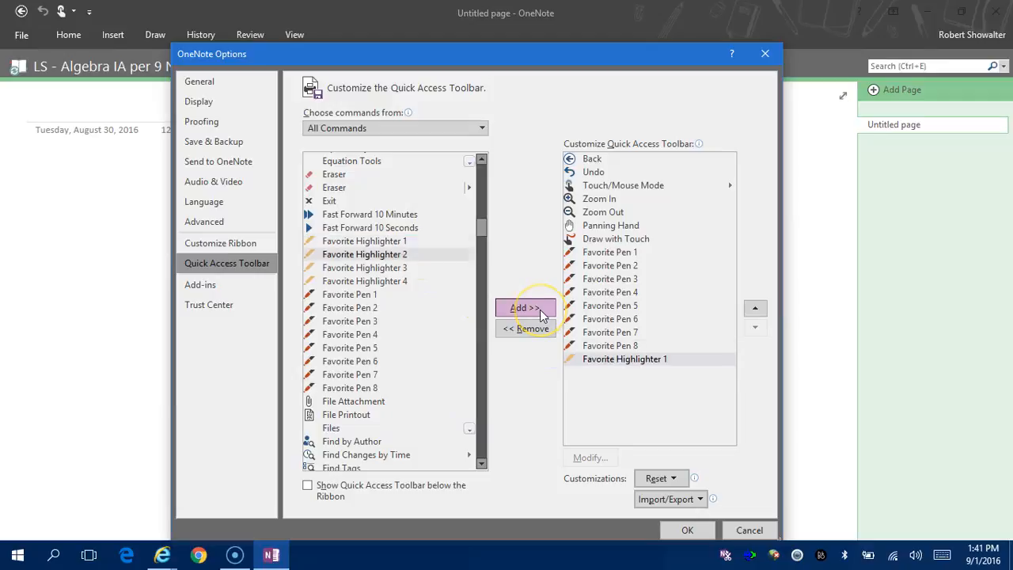
pyautogui.click(524, 309)
pyautogui.click(524, 308)
pyautogui.click(524, 308)
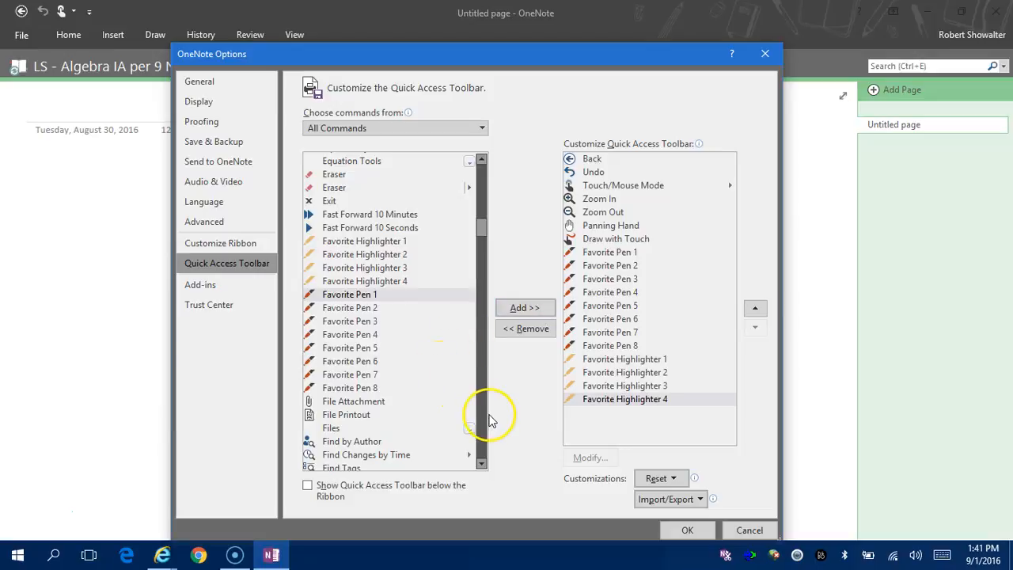
# Add Ink Styles to the Quick Access Toolbar.
pyautogui.click(481, 423)
pyautogui.click(481, 424)
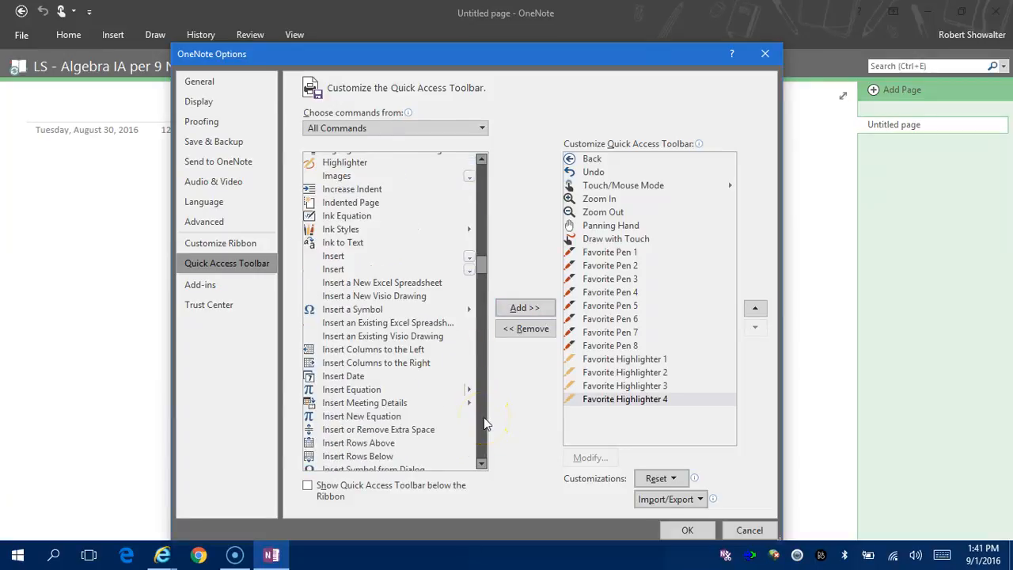
pyautogui.click(343, 229)
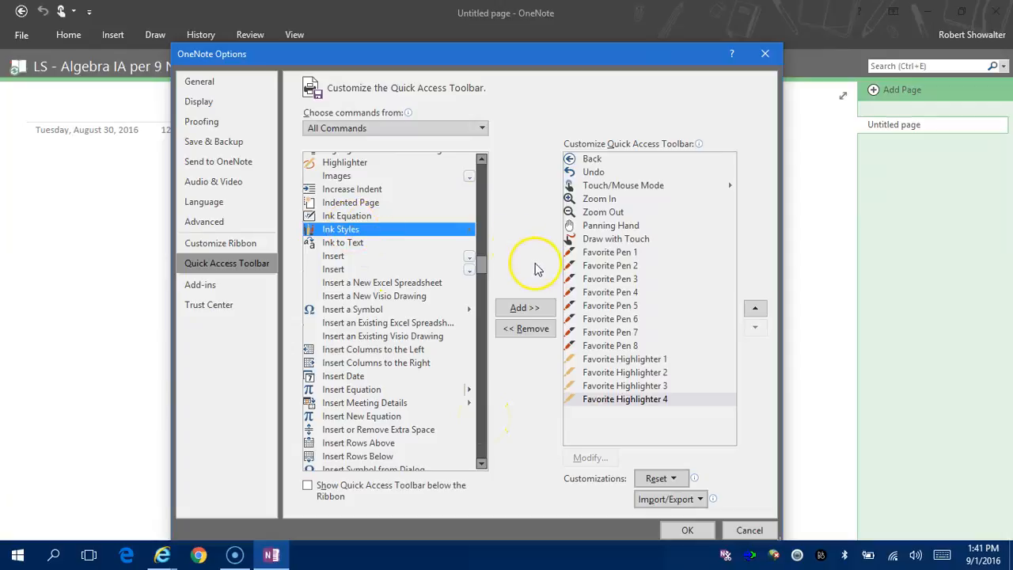
pyautogui.click(524, 313)
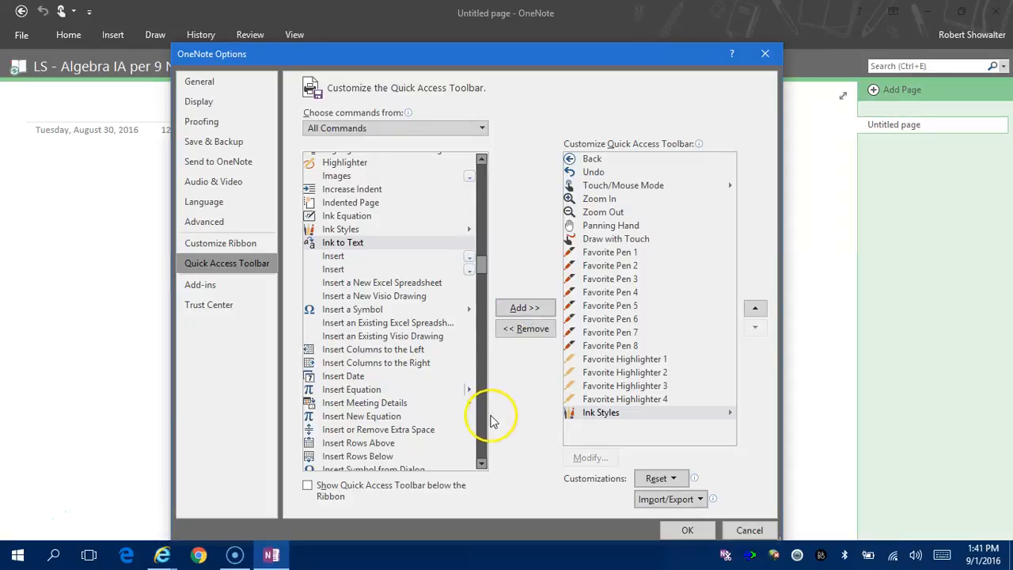
# Find the Eraser command with size options in All Commands and add it.
pyautogui.scroll(-15, 484, 429)
pyautogui.click(484, 428)
pyautogui.click(485, 428)
pyautogui.click(485, 428)
pyautogui.click(484, 428)
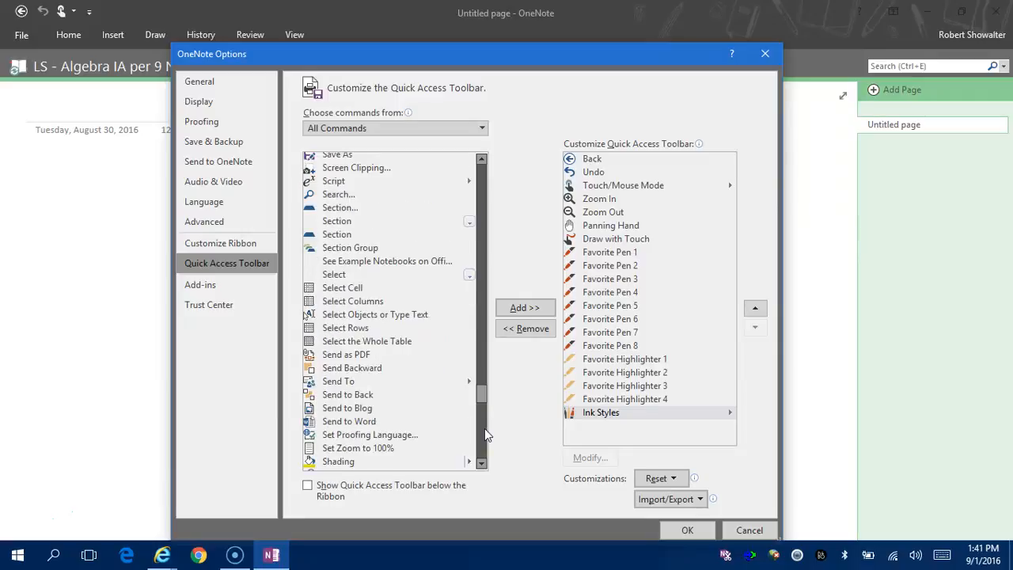
pyautogui.click(484, 434)
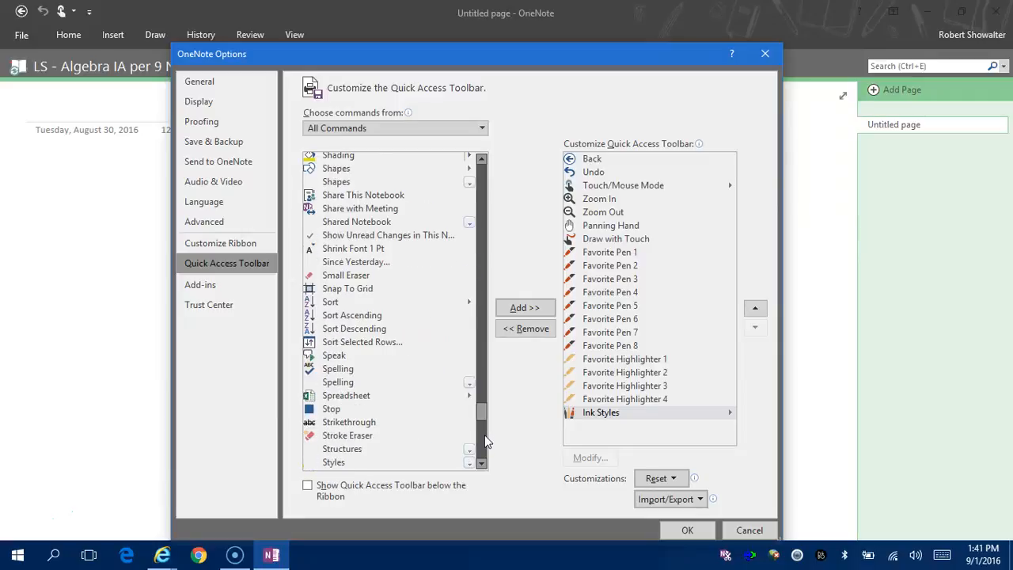
pyautogui.click(396, 436)
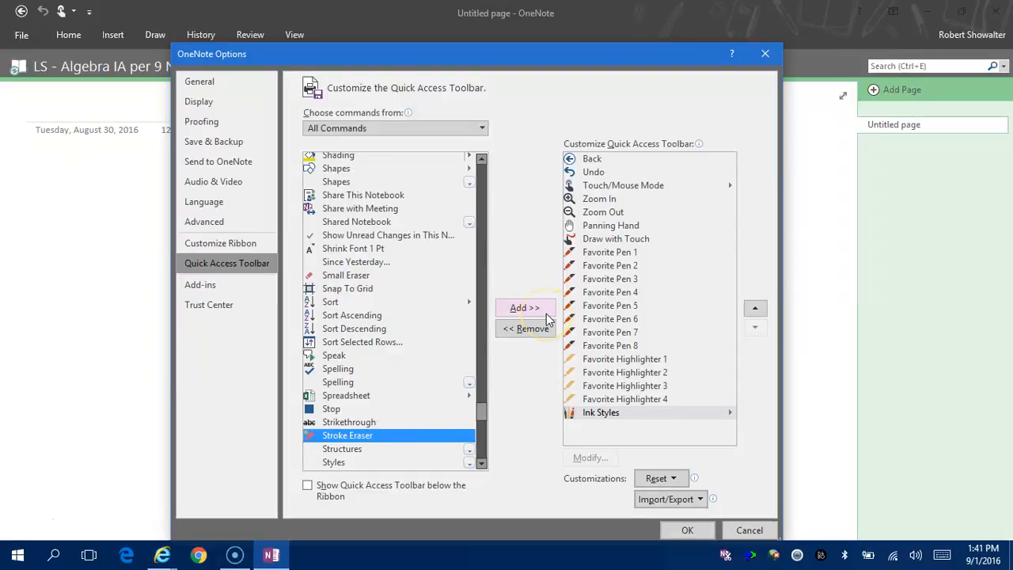
pyautogui.click(483, 205)
pyautogui.click(482, 205)
pyautogui.click(483, 204)
pyautogui.click(483, 204)
pyautogui.click(483, 205)
pyautogui.click(483, 204)
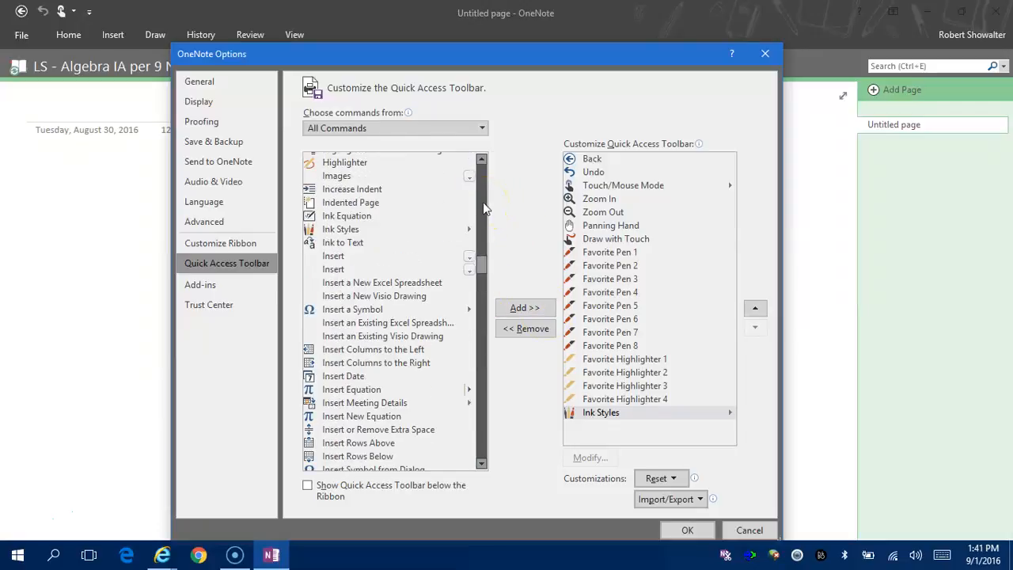
pyautogui.click(483, 179)
pyautogui.click(483, 180)
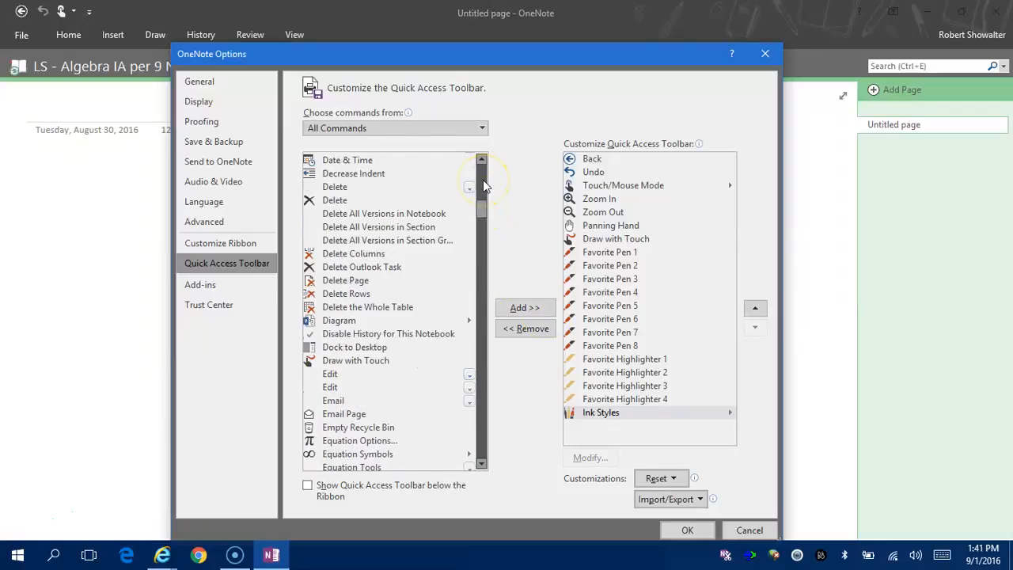
pyautogui.click(483, 330)
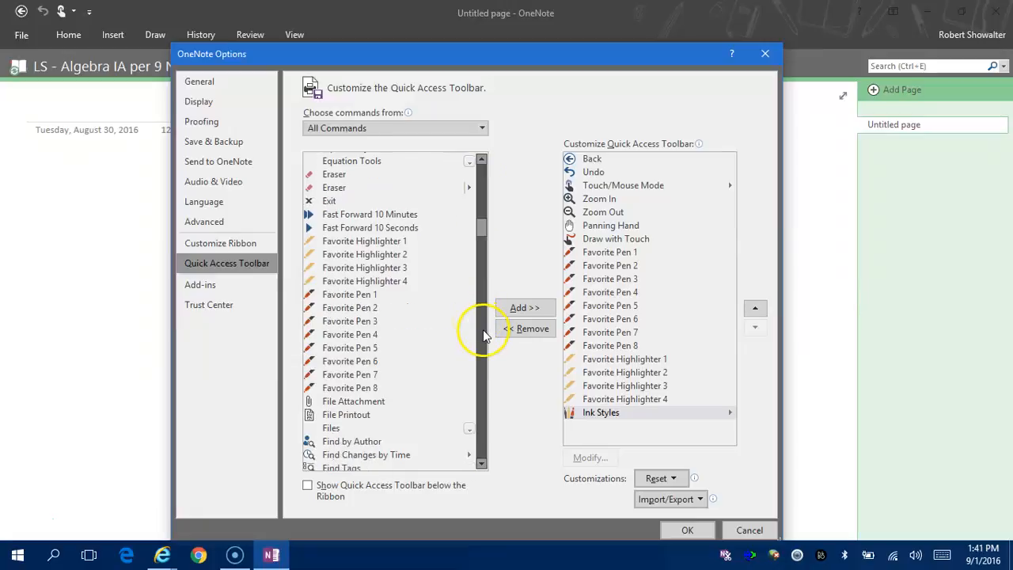
pyautogui.click(336, 187)
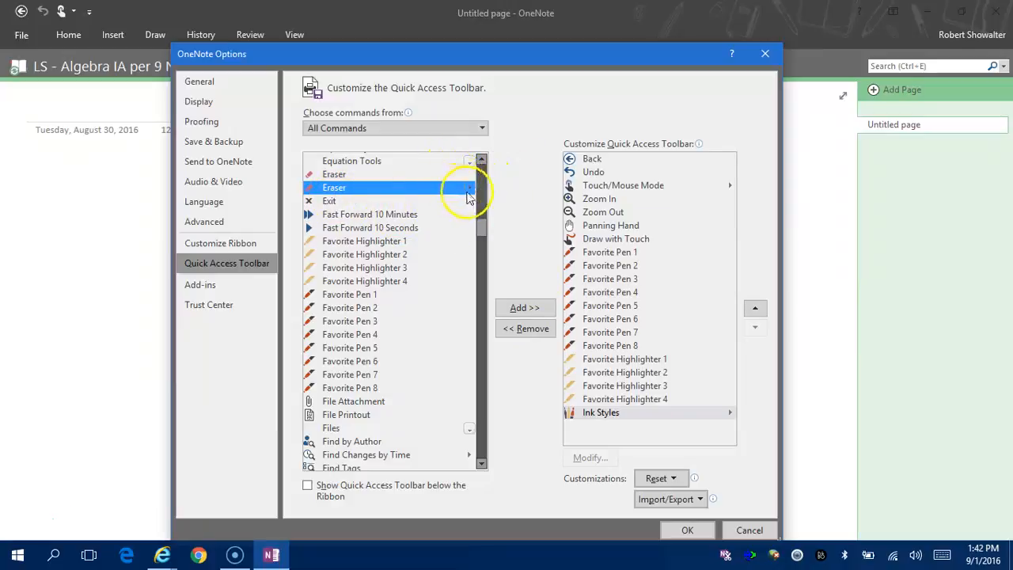
pyautogui.click(525, 307)
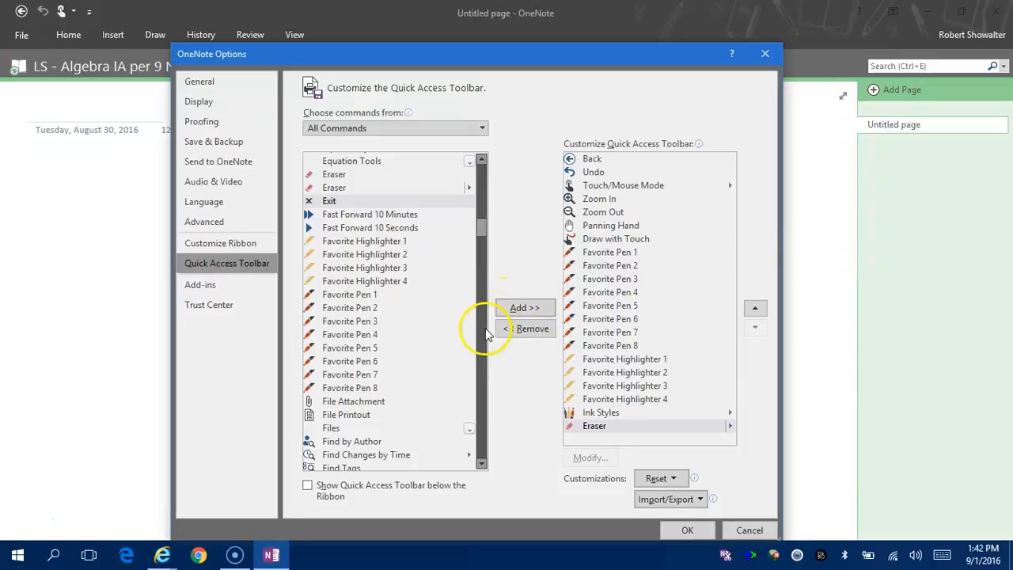
# Add Notebook Sync Status and confirm the toolbar changes with OK.
pyautogui.scroll(-20, 484, 416)
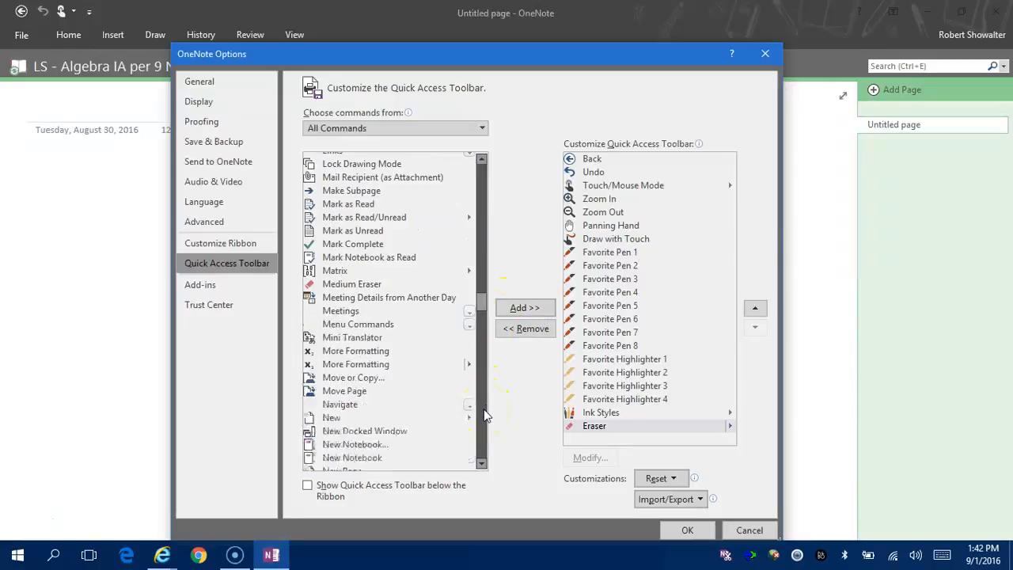
pyautogui.scroll(8, 477, 219)
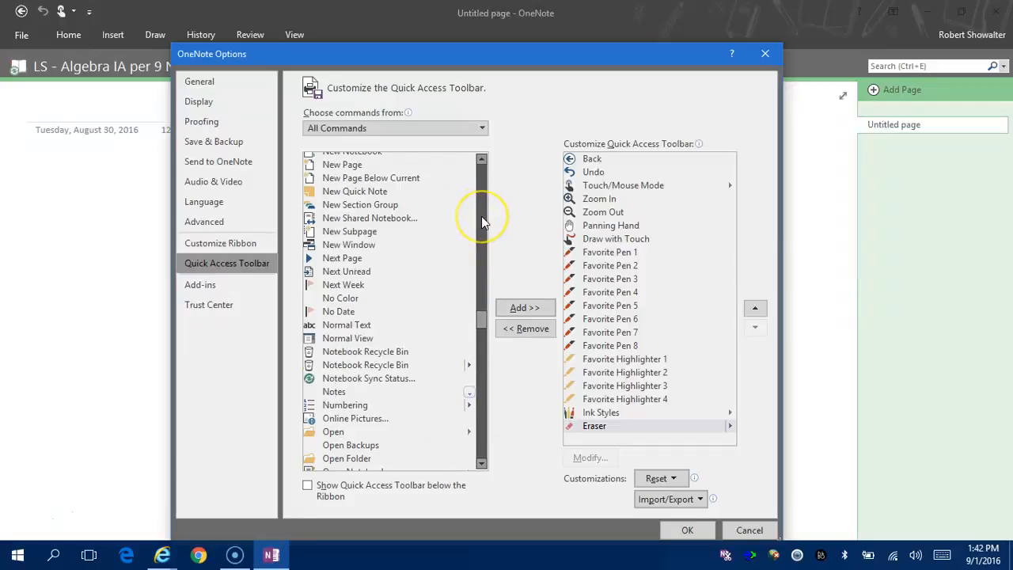
pyautogui.click(481, 218)
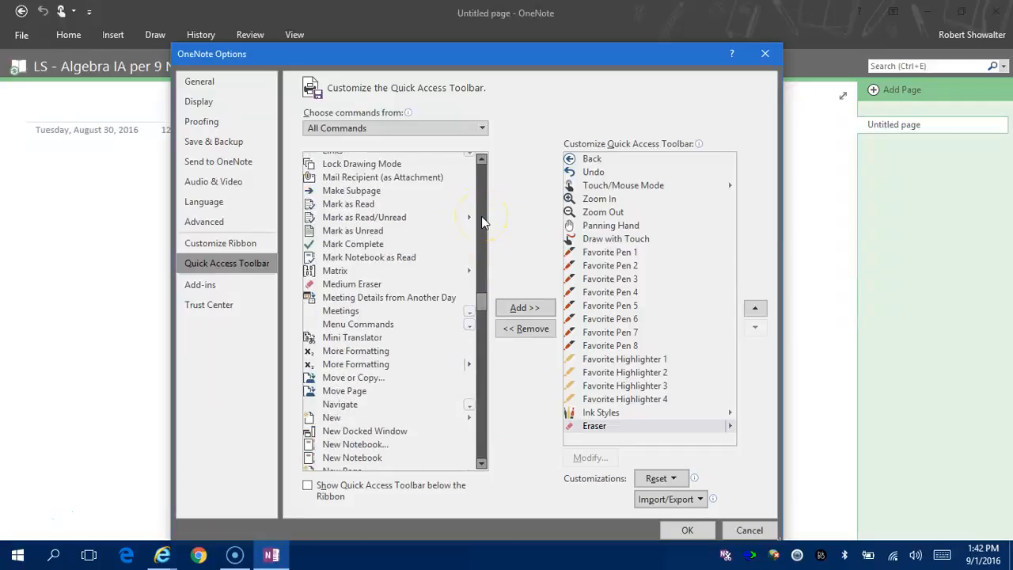
pyautogui.click(483, 452)
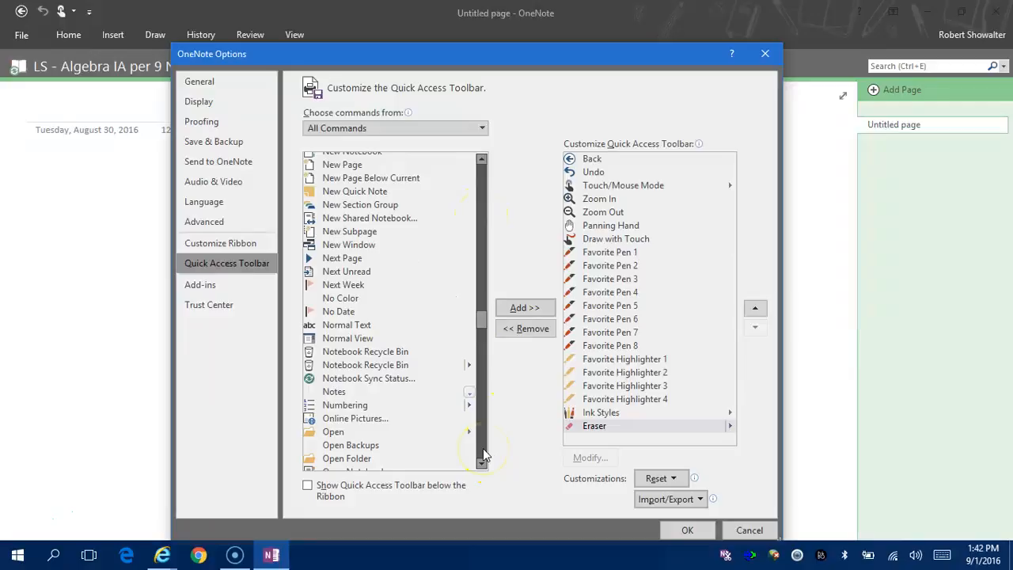
pyautogui.click(381, 379)
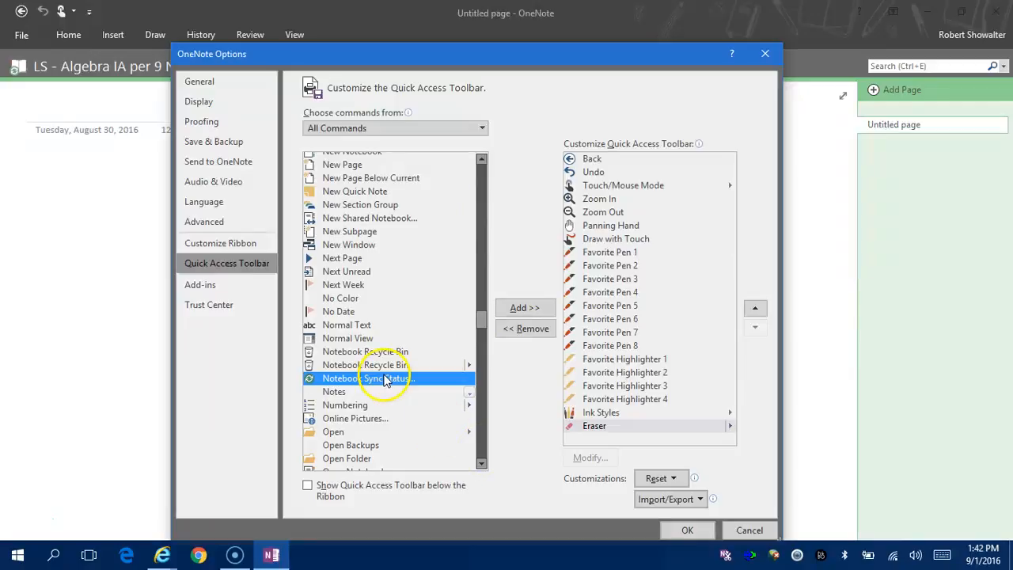
pyautogui.click(542, 309)
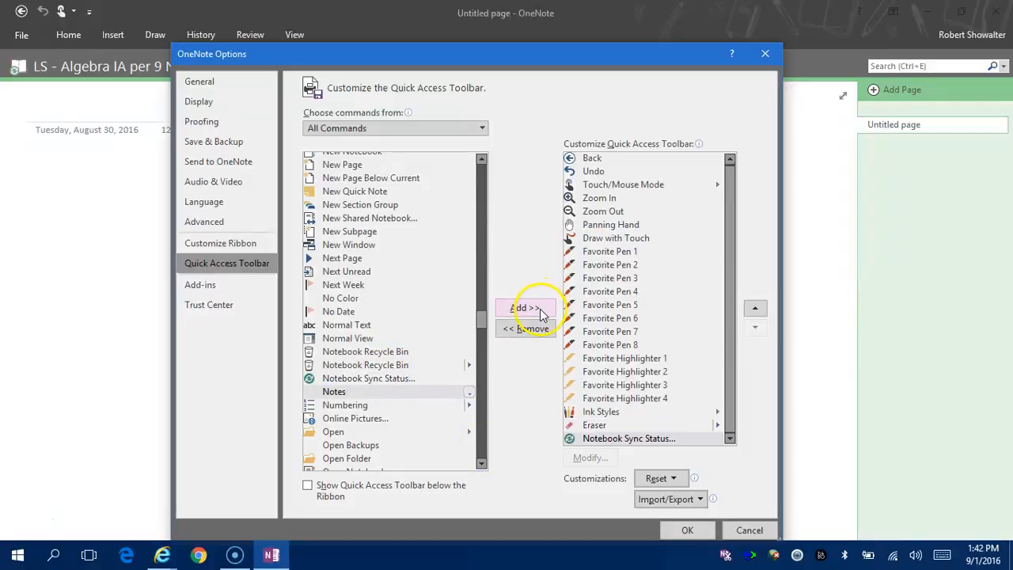
pyautogui.click(687, 530)
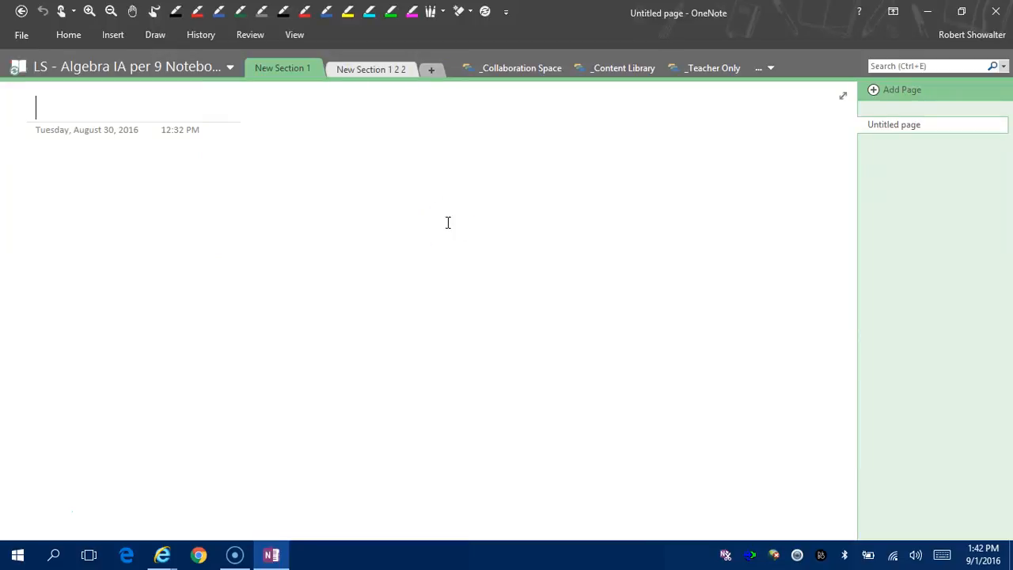
# Turn on Draw with Touch from the Quick Access Toolbar.
pyautogui.click(153, 11)
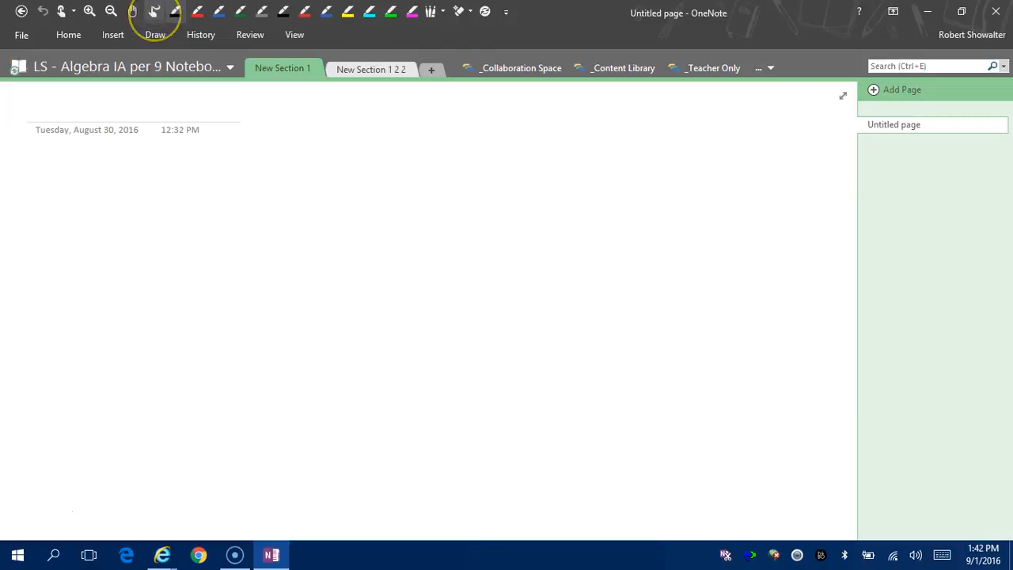
# Handwrite the word 'Hello' on the page.
pyautogui.moveTo(187, 176); pyautogui.dragTo(190, 241)
pyautogui.moveTo(209, 162)
pyautogui.mouseDown()
pyautogui.moveTo(213, 229)
pyautogui.moveTo(223, 203)
pyautogui.mouseUp()
pyautogui.moveTo(238, 209)
pyautogui.mouseDown()
pyautogui.moveTo(246, 197)
pyautogui.moveTo(269, 224)
pyautogui.mouseUp()
pyautogui.moveTo(272, 169)
pyautogui.mouseDown()
pyautogui.moveTo(294, 224)
pyautogui.moveTo(328, 216)
pyautogui.moveTo(334, 198)
pyautogui.mouseUp()
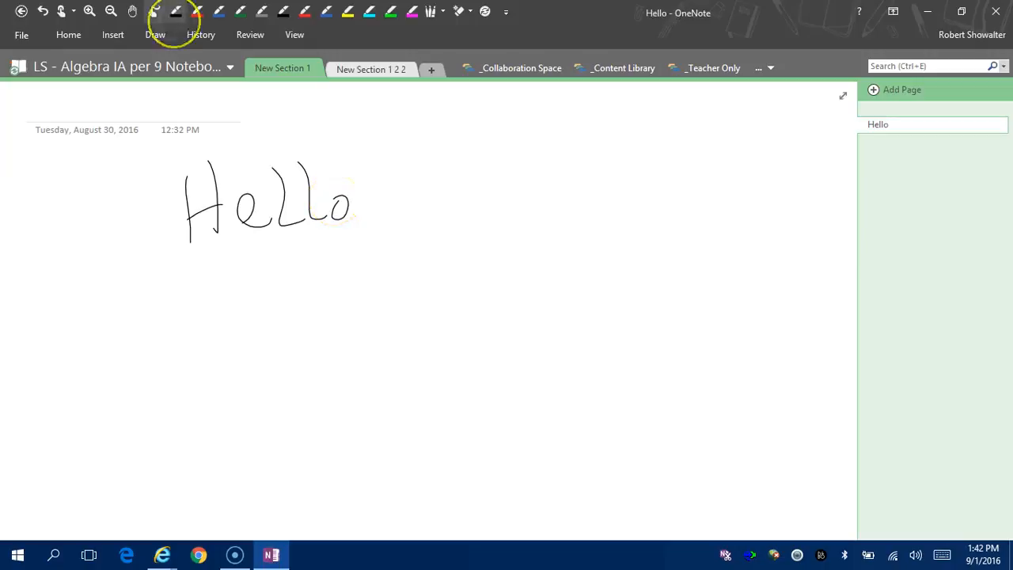
# Handwrite the equation 3x+4y=10 below Hello.
pyautogui.moveTo(299, 290)
pyautogui.mouseDown()
pyautogui.moveTo(328, 305)
pyautogui.moveTo(316, 334)
pyautogui.mouseUp()
pyautogui.moveTo(342, 305)
pyautogui.mouseDown()
pyautogui.moveTo(355, 301)
pyautogui.moveTo(372, 324)
pyautogui.mouseUp()
pyautogui.moveTo(360, 303)
pyautogui.mouseDown()
pyautogui.moveTo(349, 326)
pyautogui.moveTo(397, 302)
pyautogui.mouseUp()
pyautogui.moveTo(385, 292); pyautogui.dragTo(388, 321)
pyautogui.moveTo(410, 264)
pyautogui.mouseDown()
pyautogui.moveTo(430, 276)
pyautogui.moveTo(429, 310)
pyautogui.mouseUp()
pyautogui.moveTo(440, 286)
pyautogui.mouseDown()
pyautogui.moveTo(477, 306)
pyautogui.moveTo(484, 270)
pyautogui.mouseUp()
pyautogui.moveTo(471, 282); pyautogui.dragTo(512, 290)
pyautogui.moveTo(532, 256); pyautogui.dragTo(529, 253)
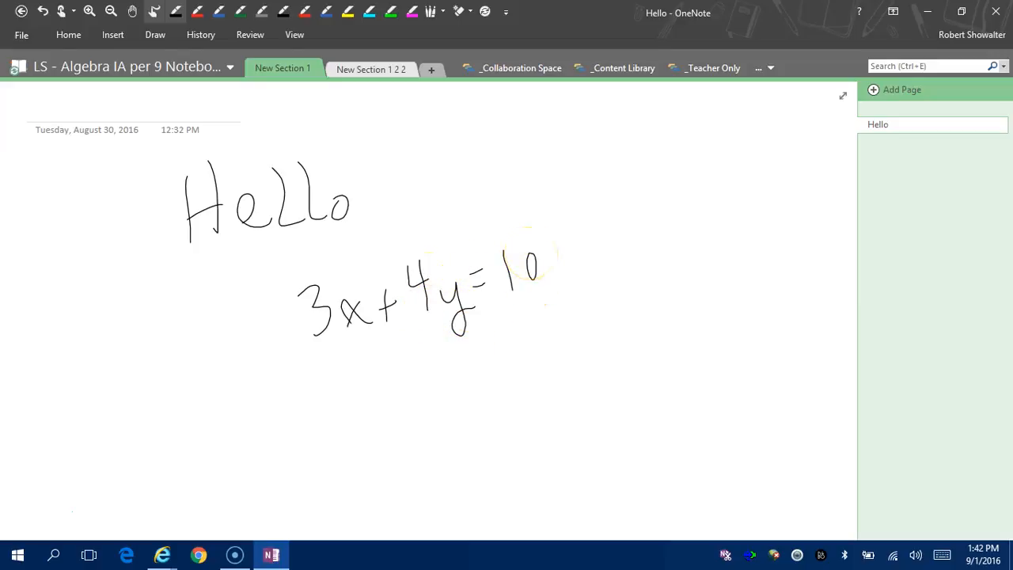
# Handwrite y = (3x+5x²)/x³ as a fraction below the first equation.
pyautogui.moveTo(387, 417)
pyautogui.mouseDown()
pyautogui.moveTo(403, 430)
pyautogui.moveTo(421, 405)
pyautogui.mouseUp()
pyautogui.moveTo(406, 418); pyautogui.dragTo(546, 368)
pyautogui.moveTo(434, 369)
pyautogui.mouseDown()
pyautogui.moveTo(449, 387)
pyautogui.moveTo(477, 379)
pyautogui.mouseUp()
pyautogui.moveTo(475, 368)
pyautogui.mouseDown()
pyautogui.moveTo(468, 382)
pyautogui.moveTo(496, 368)
pyautogui.mouseUp()
pyautogui.moveTo(491, 363); pyautogui.dragTo(490, 377)
pyautogui.moveTo(510, 345); pyautogui.dragTo(517, 344)
pyautogui.moveTo(511, 347)
pyautogui.mouseDown()
pyautogui.moveTo(514, 368)
pyautogui.moveTo(563, 343)
pyautogui.mouseUp()
pyautogui.moveTo(492, 404)
pyautogui.mouseDown()
pyautogui.moveTo(511, 416)
pyautogui.moveTo(494, 422)
pyautogui.mouseUp()
pyautogui.moveTo(513, 386); pyautogui.dragTo(516, 407)
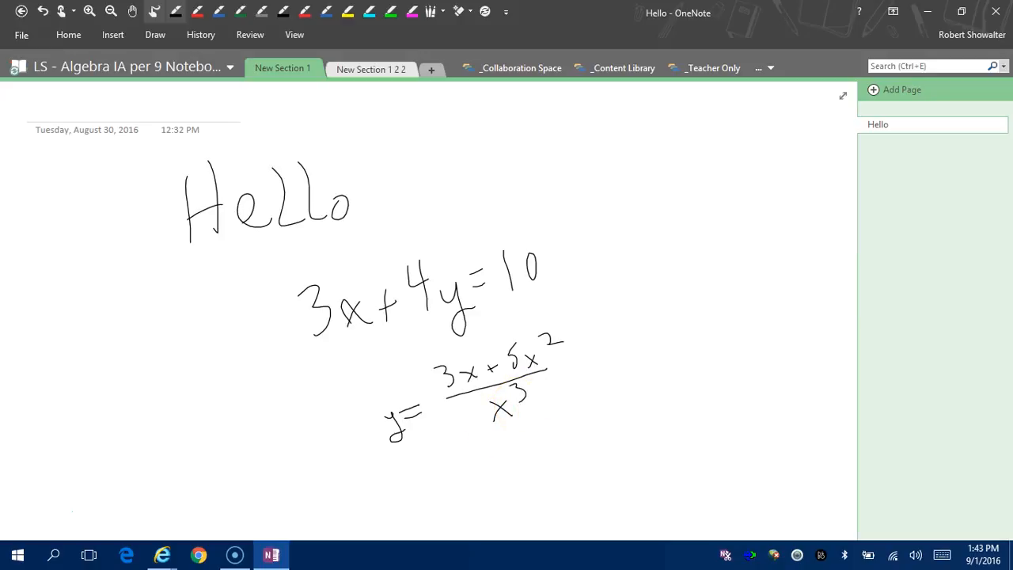
# Use the Stroke Eraser to wipe out most of both equations, keeping Hello.
pyautogui.click(133, 12)
pyautogui.moveTo(509, 233); pyautogui.dragTo(369, 406)
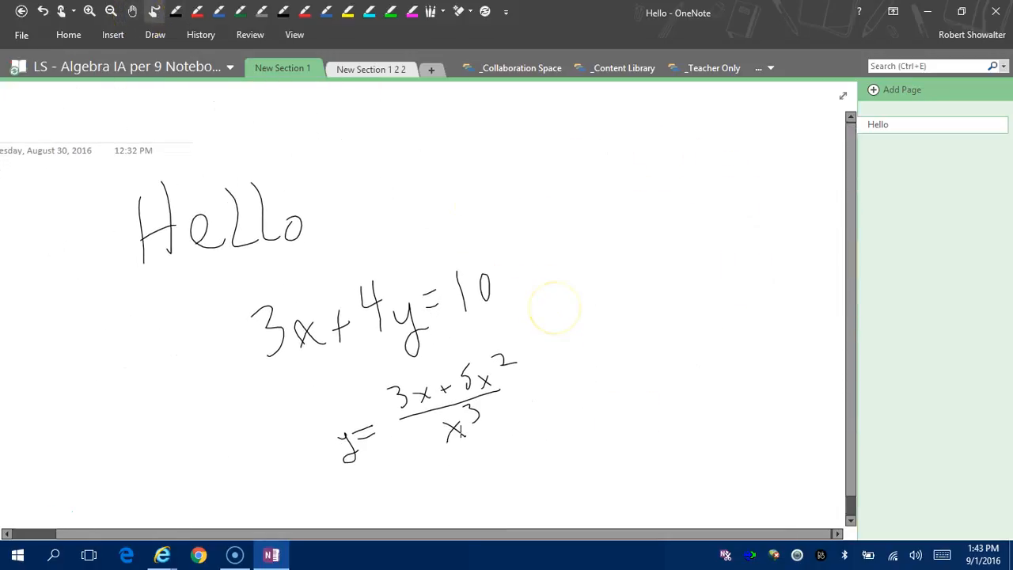
pyautogui.click(430, 11)
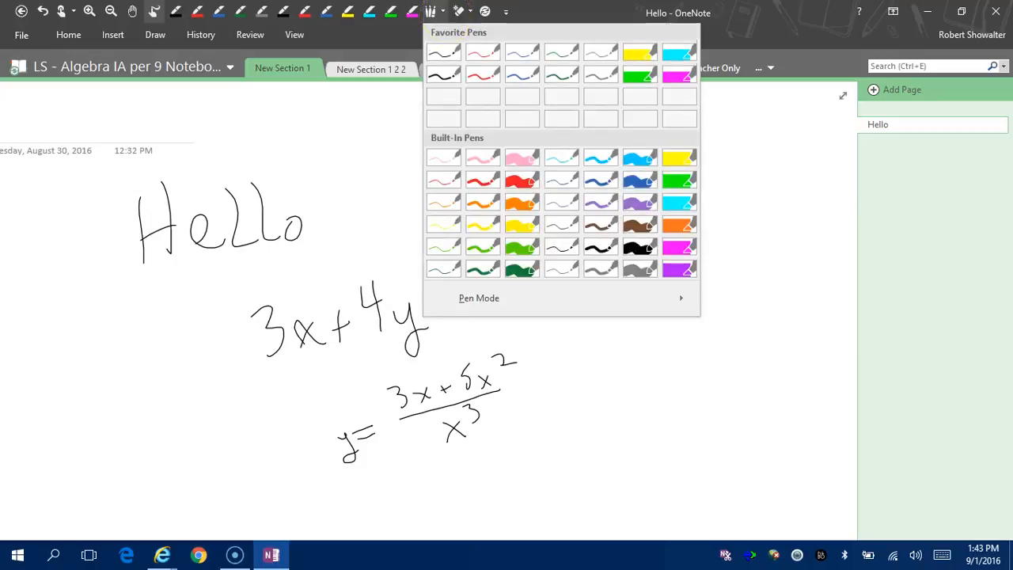
pyautogui.click(467, 11)
pyautogui.click(467, 11)
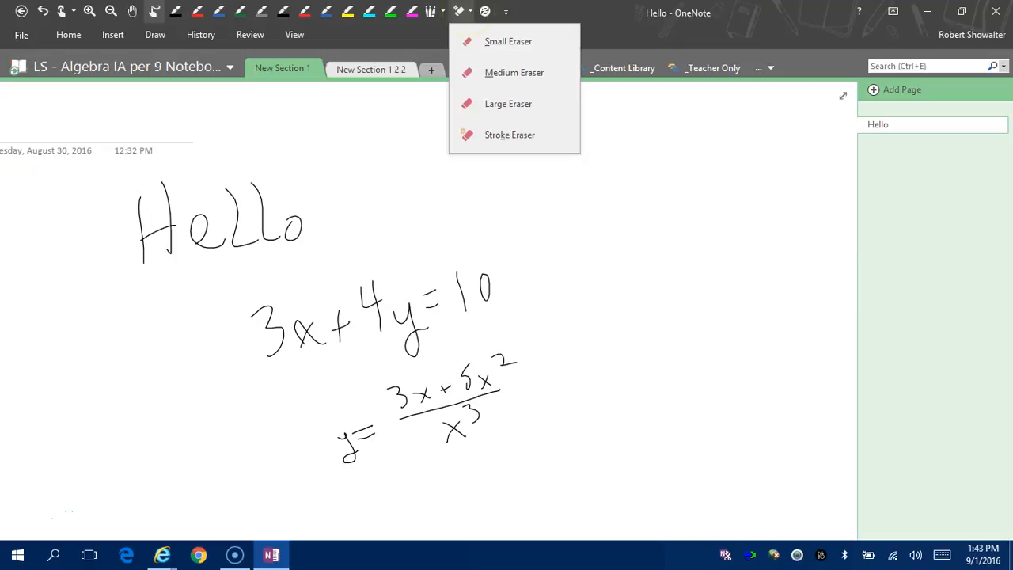
pyautogui.click(545, 131)
pyautogui.moveTo(506, 269)
pyautogui.mouseDown()
pyautogui.moveTo(385, 305)
pyautogui.moveTo(559, 305)
pyautogui.moveTo(419, 419)
pyautogui.moveTo(452, 412)
pyautogui.moveTo(445, 474)
pyautogui.mouseUp()
# Run Sync Now on the LS - Algebra IA per 9 Notebook, then close the sync window.
pyautogui.click(484, 11)
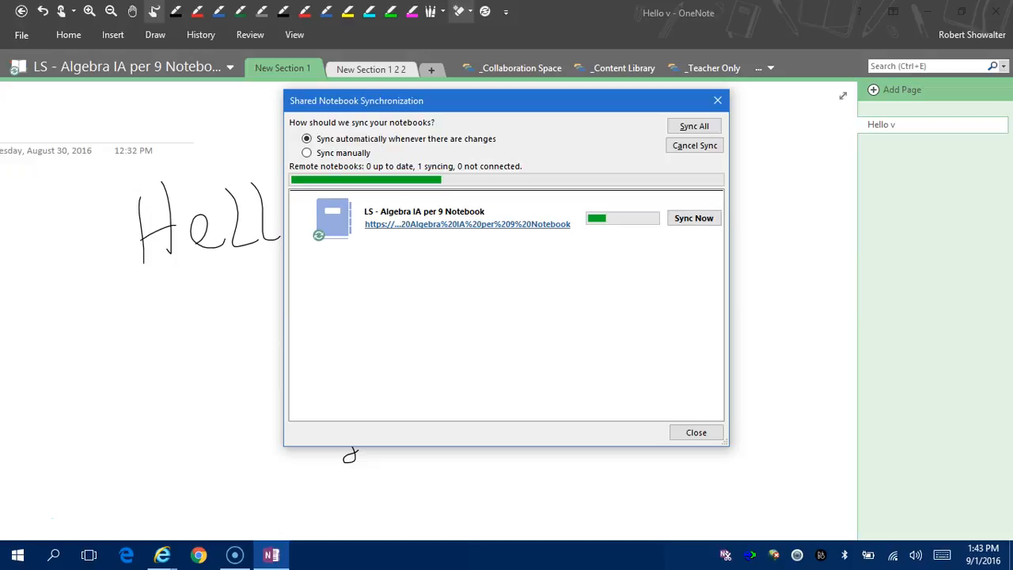
pyautogui.click(694, 218)
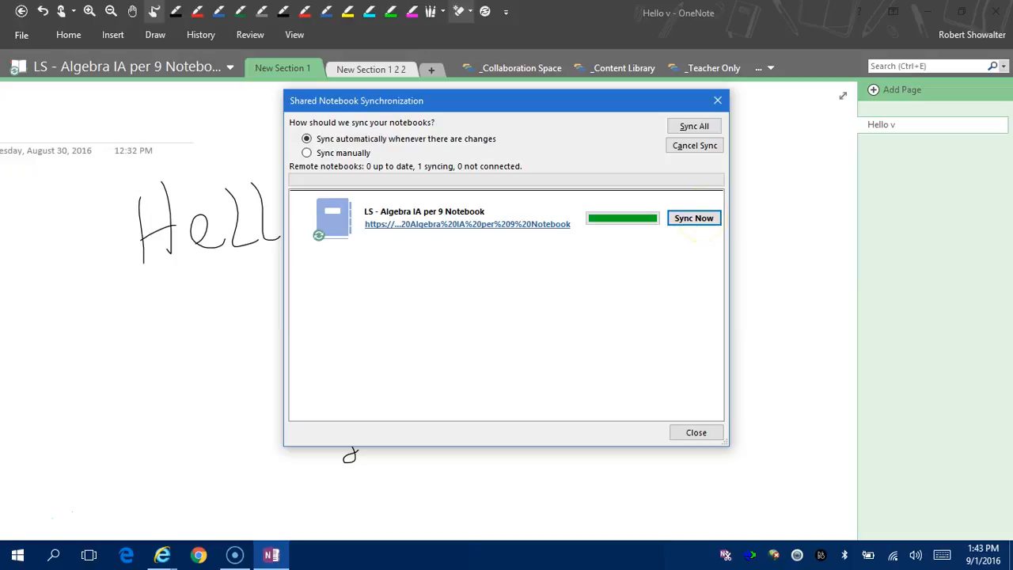
pyautogui.click(706, 428)
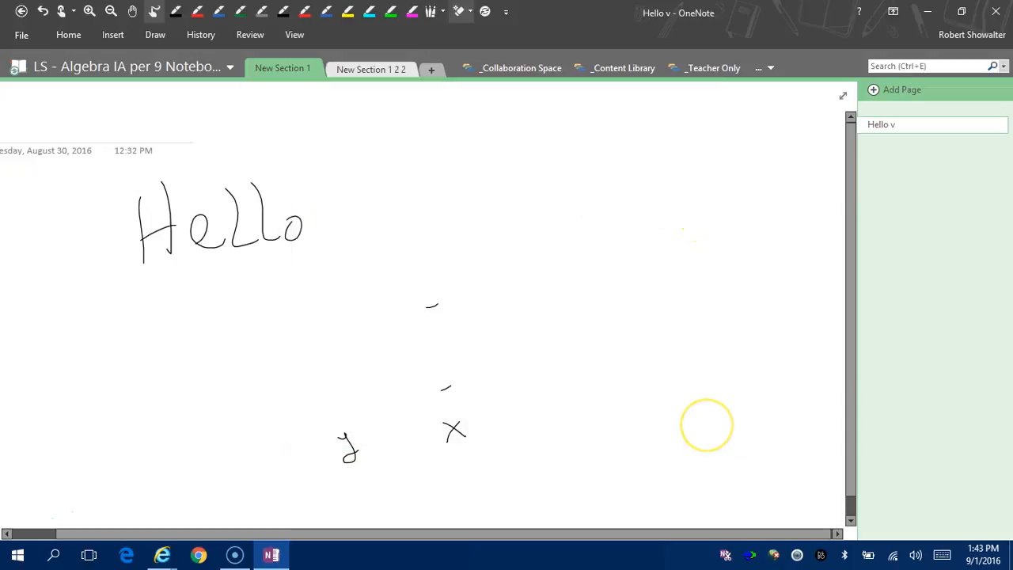